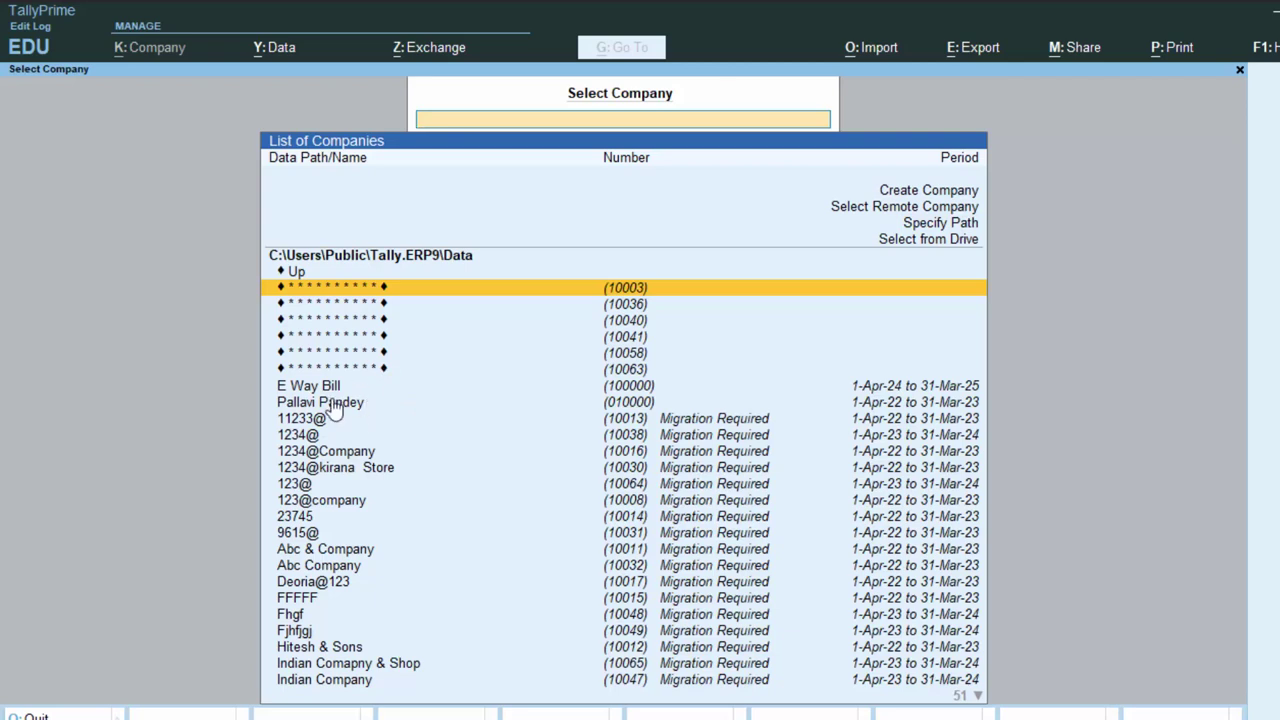
- Load the company listed directly below E Way Bill and open its Day Book
click(334, 406)
click(334, 406)
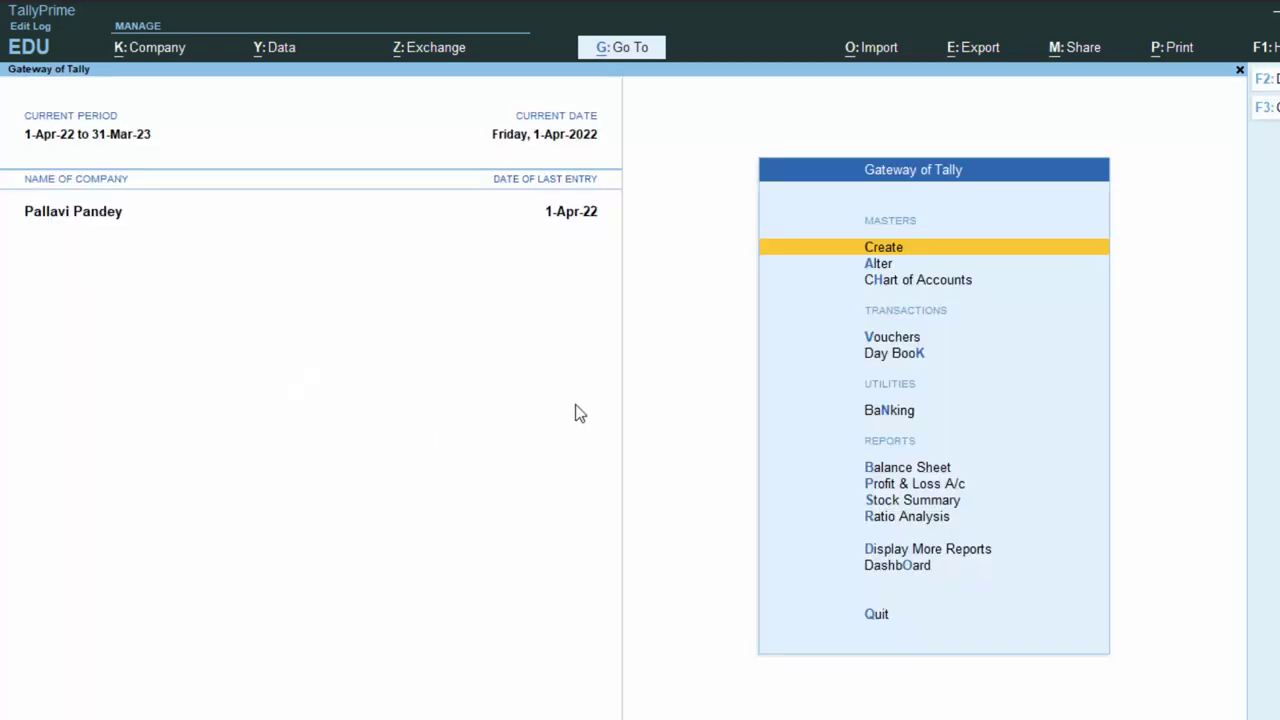
key(d)
key(d)
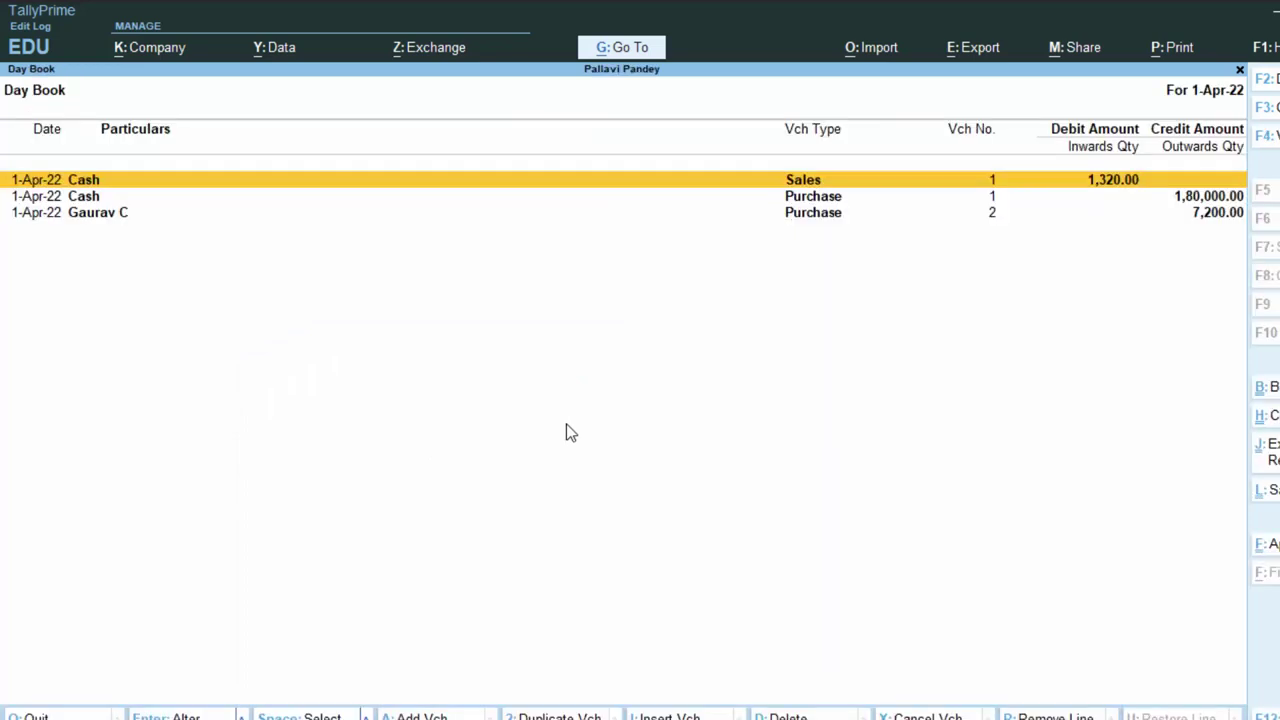
- Review the cash Sales voucher from the Day Book, leave it unaltered and return to the Gateway of Tally
click(789, 184)
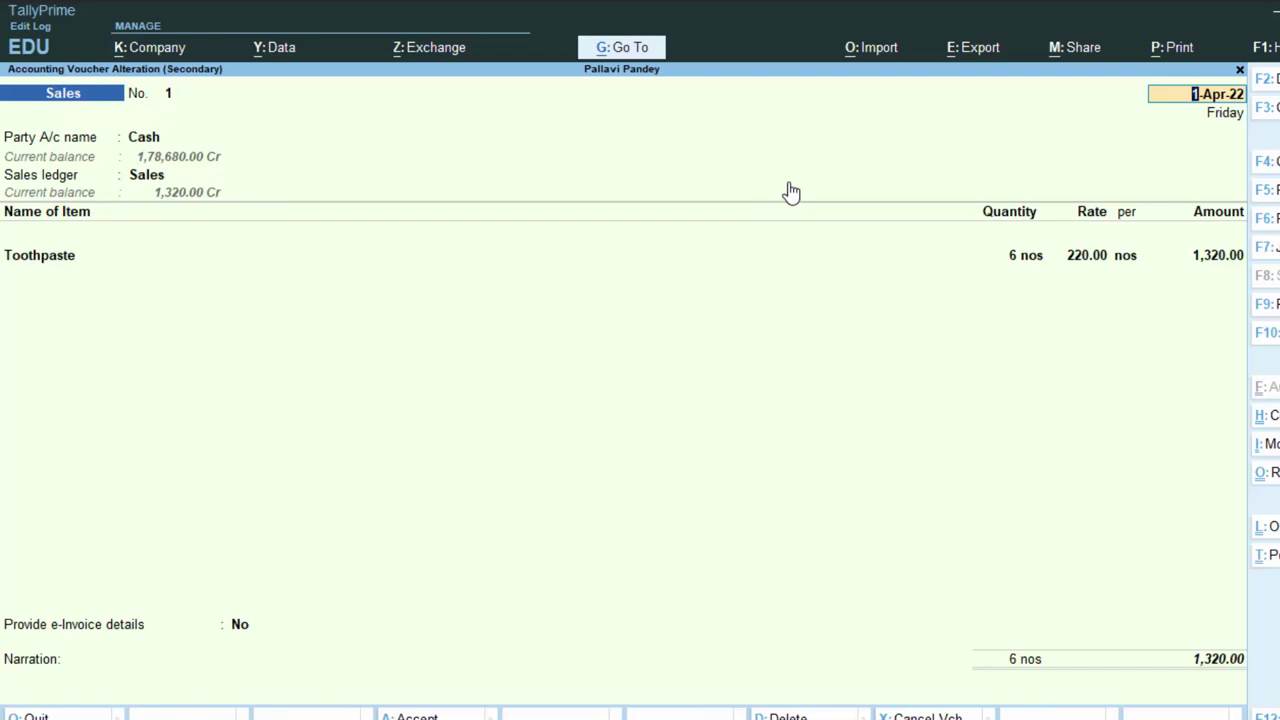
key(Escape)
key(y)
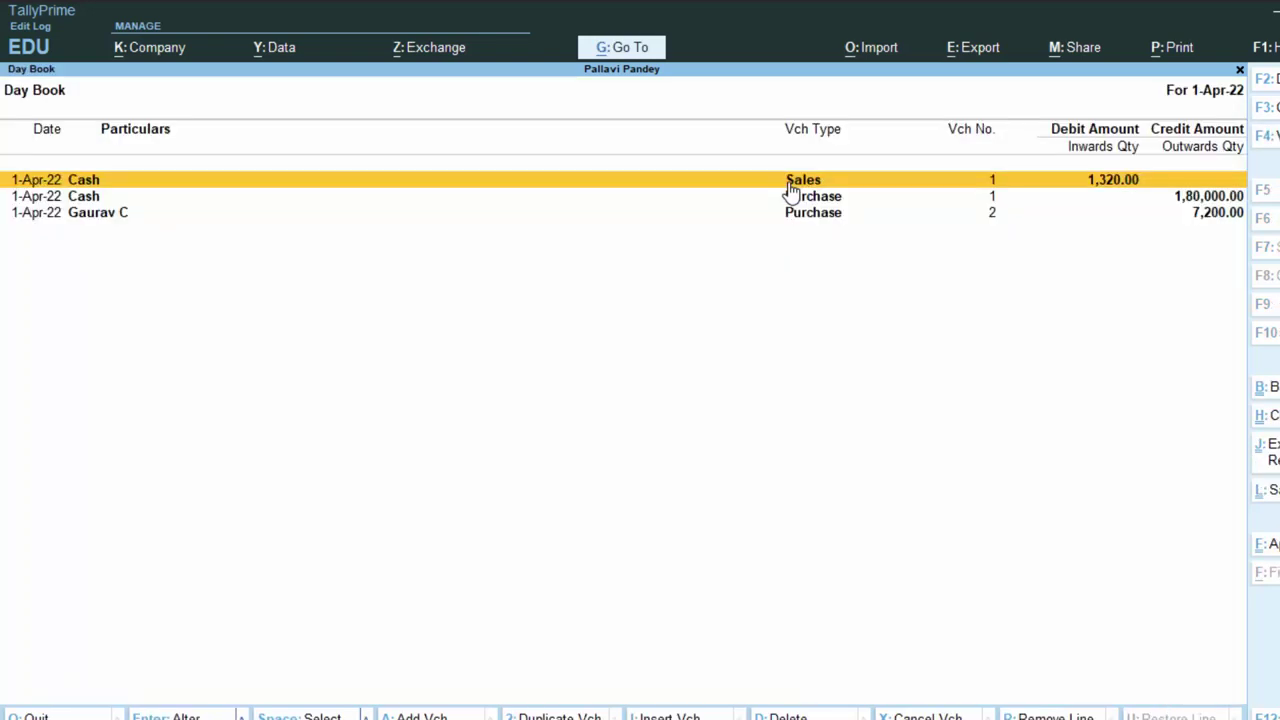
key(Escape)
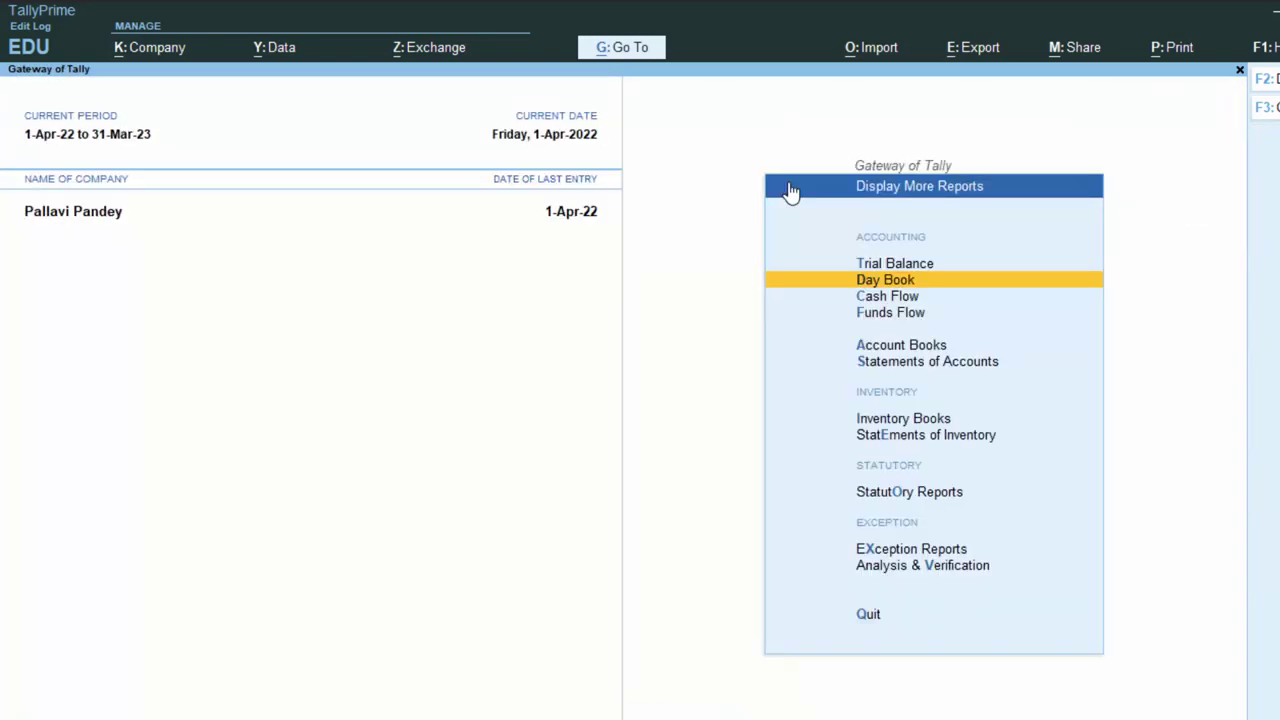
key(Escape)
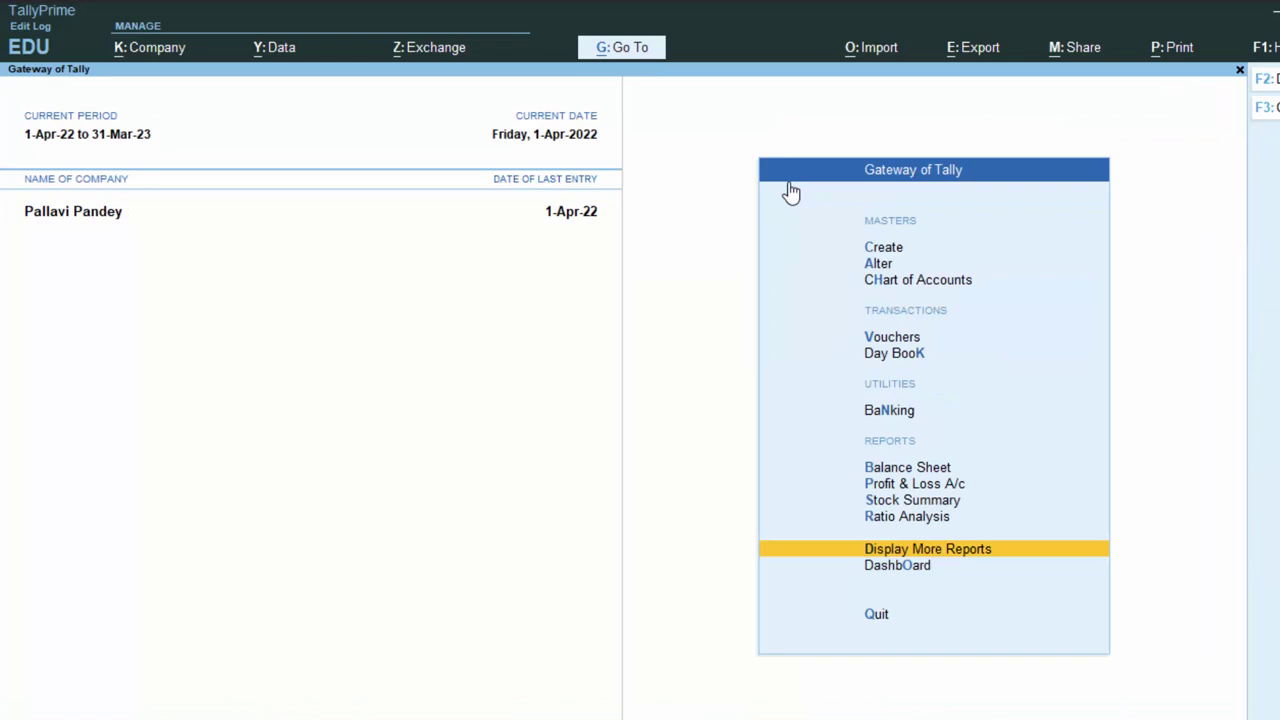
- Set the current date to 1-6-22 after trying 1-6-23
key(F2)
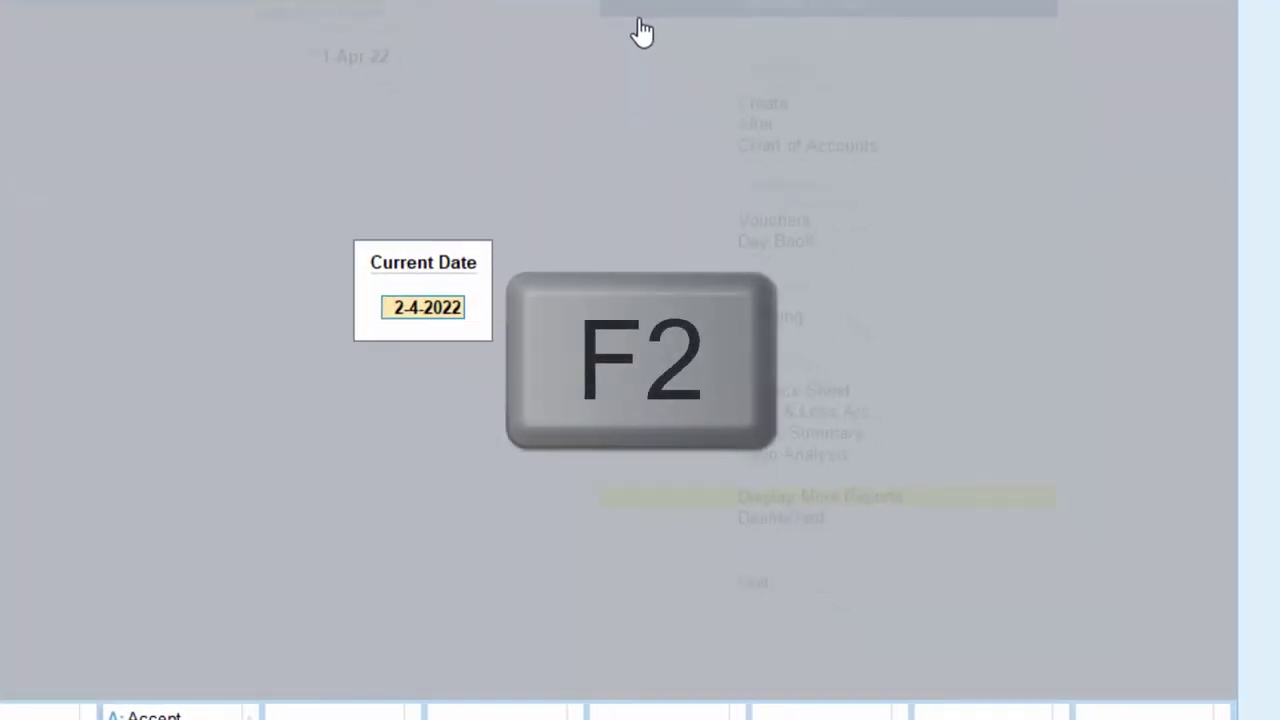
text(1-6-23)
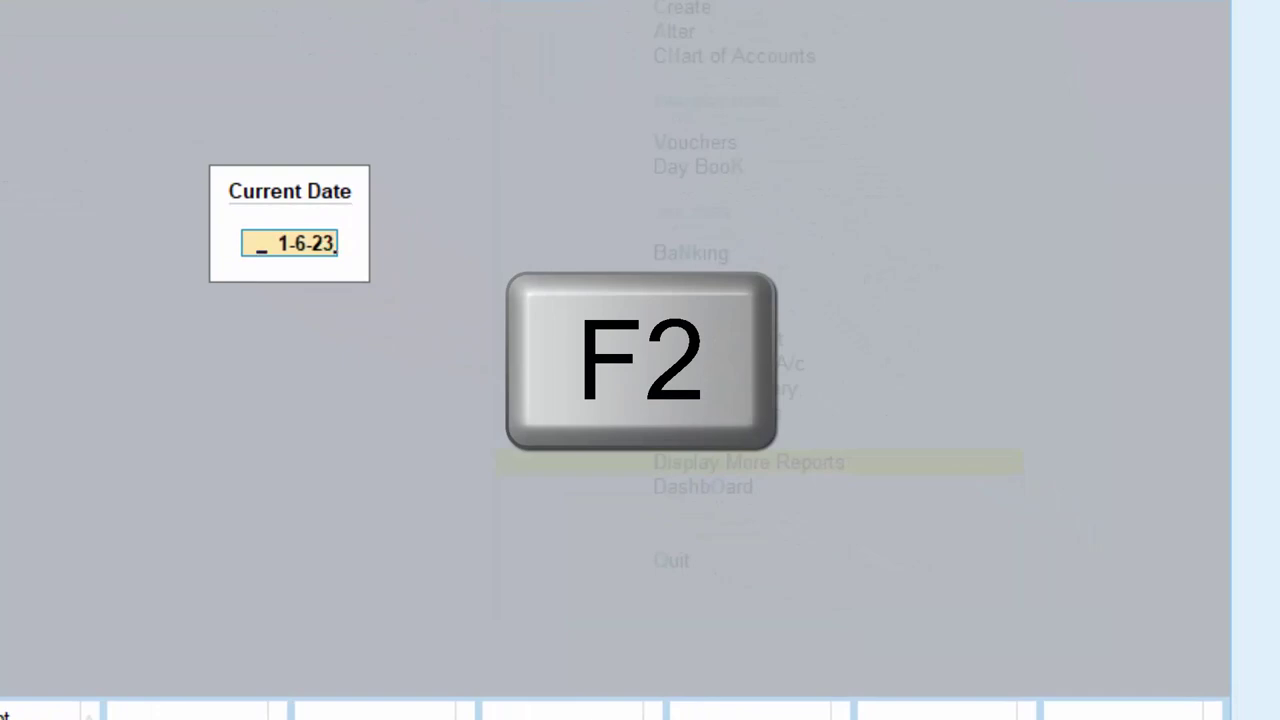
key(Return)
text(1-6)
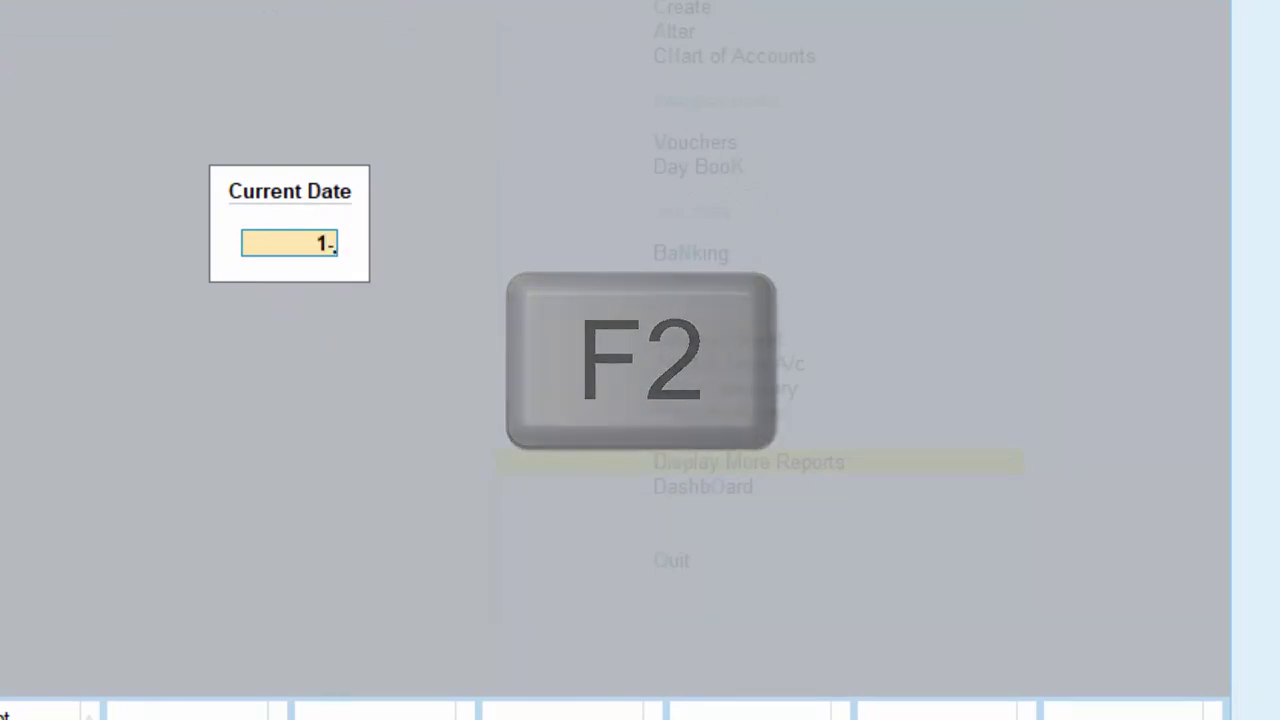
text(-22)
key(Return)
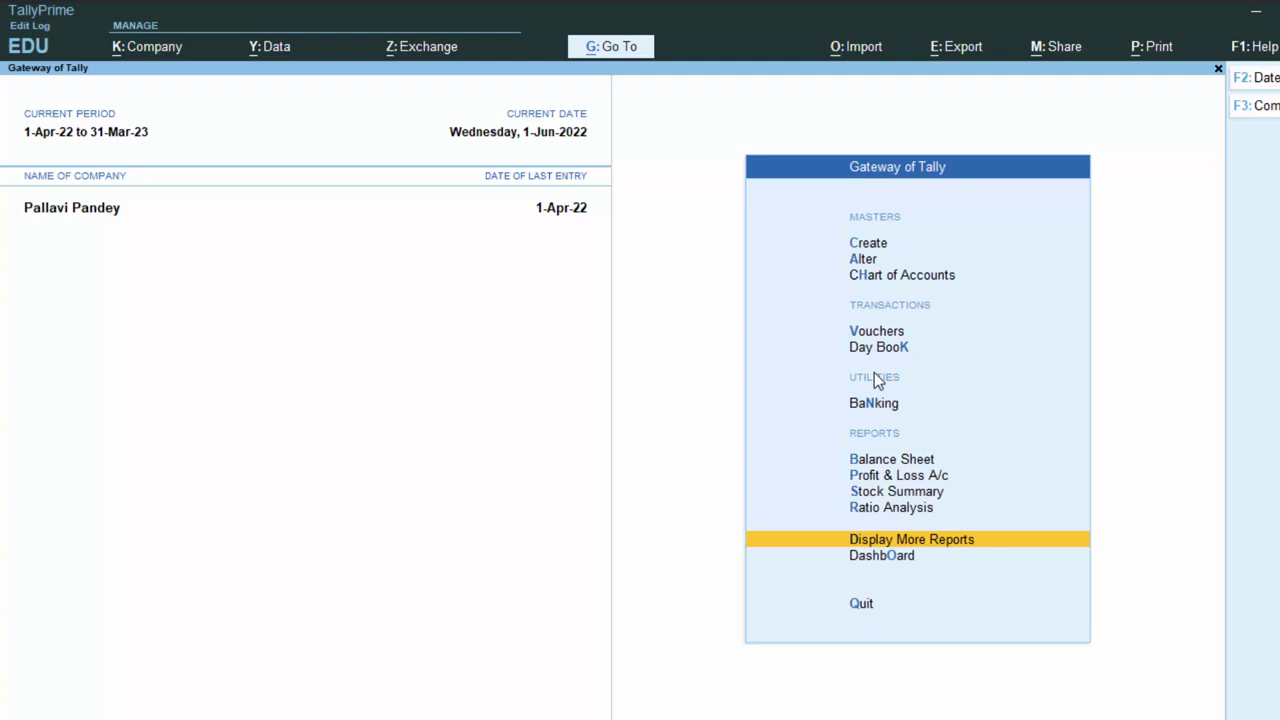
key(F2)
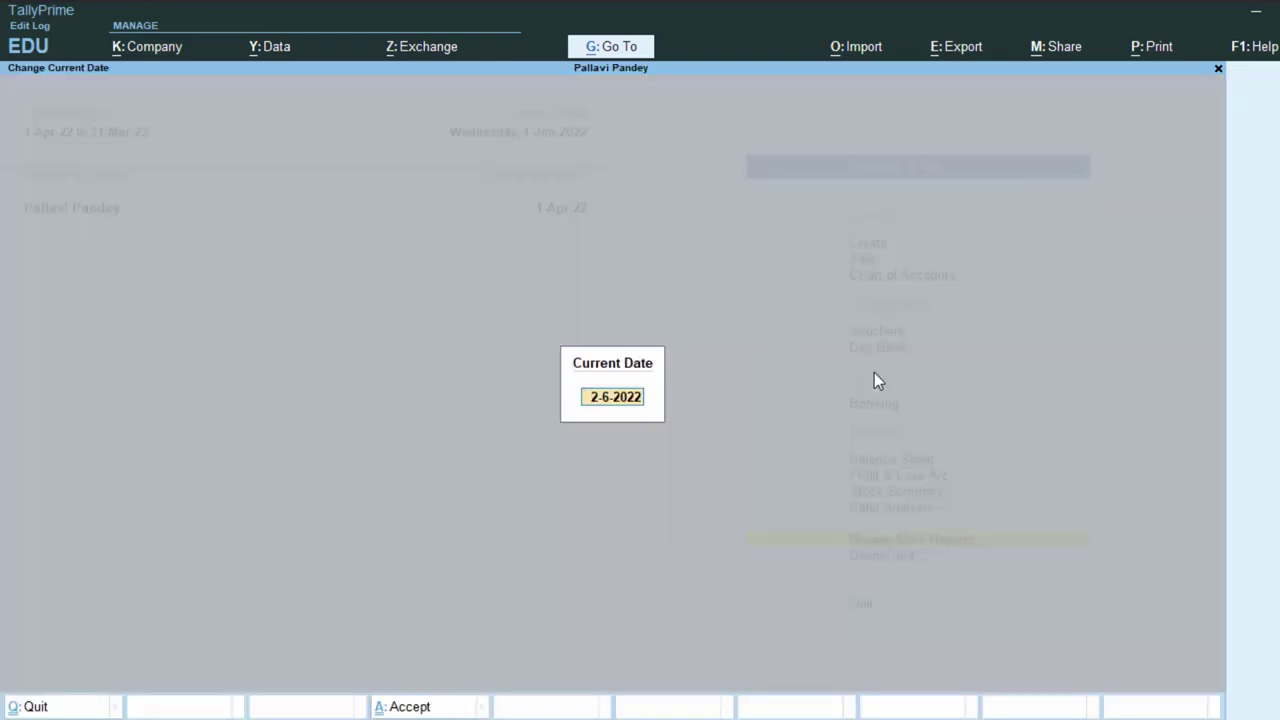
key(BackSpace)
key(Escape)
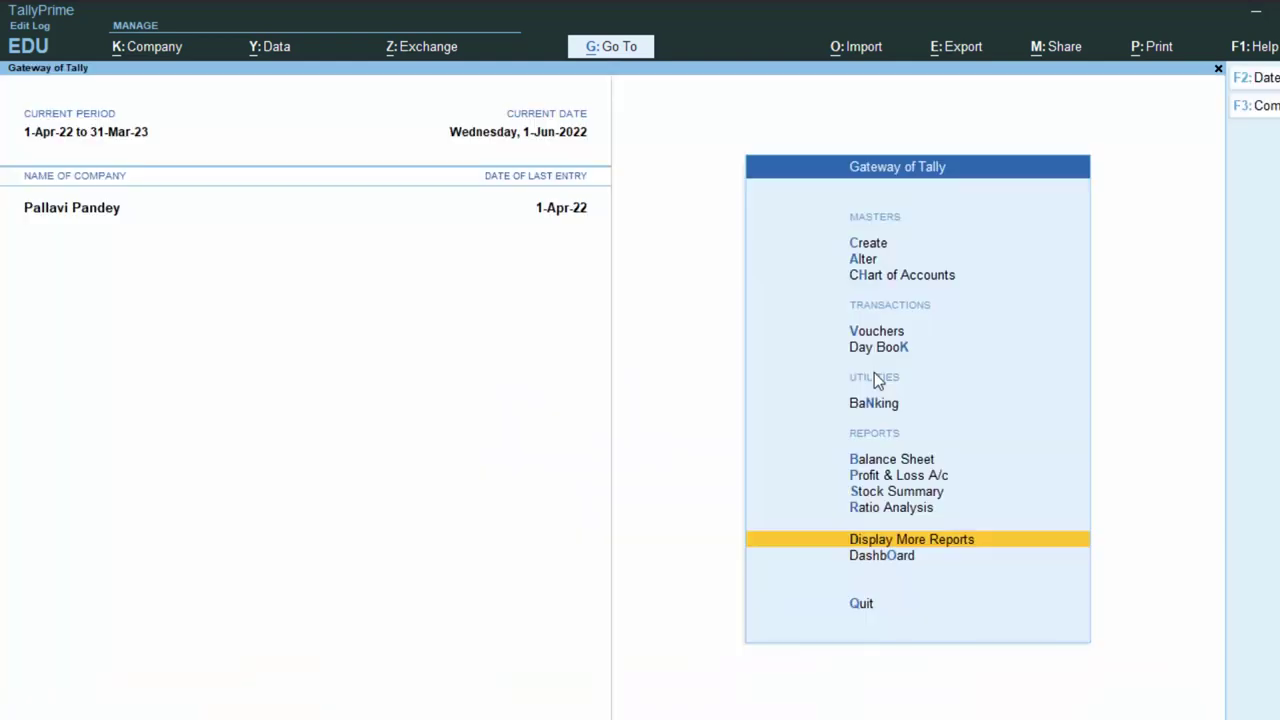
key(alt+F2)
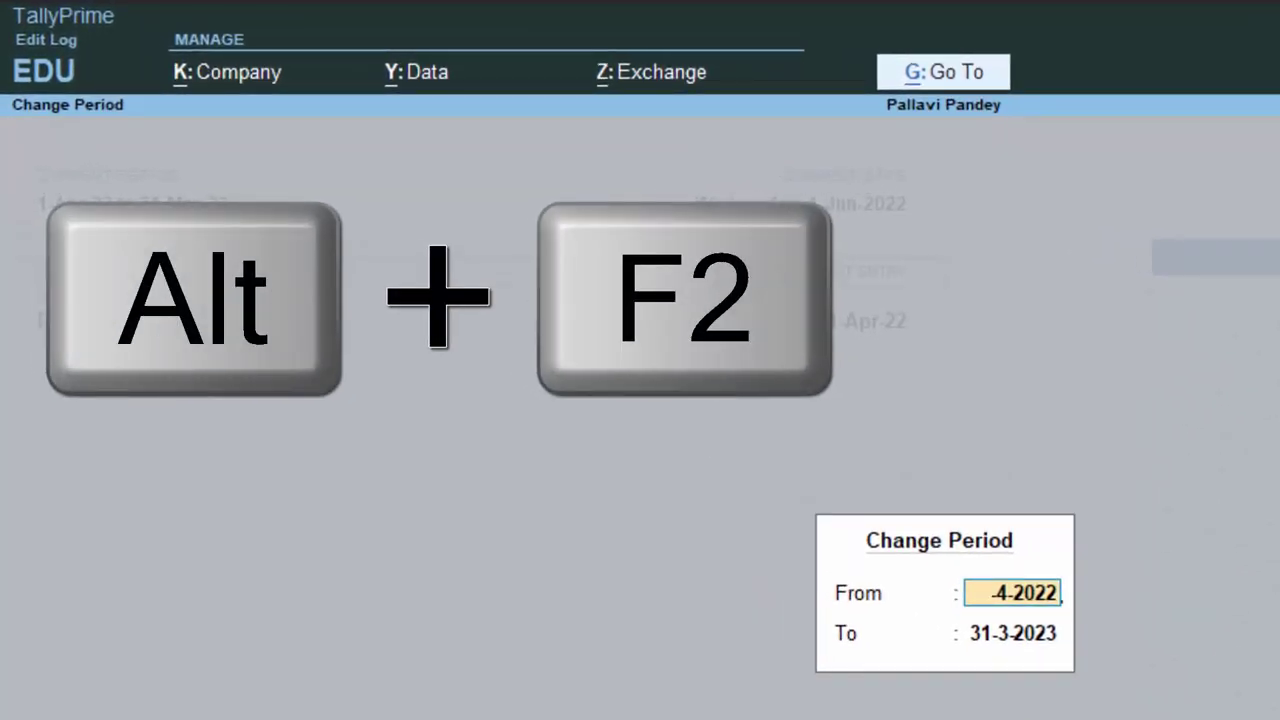
key(Escape)
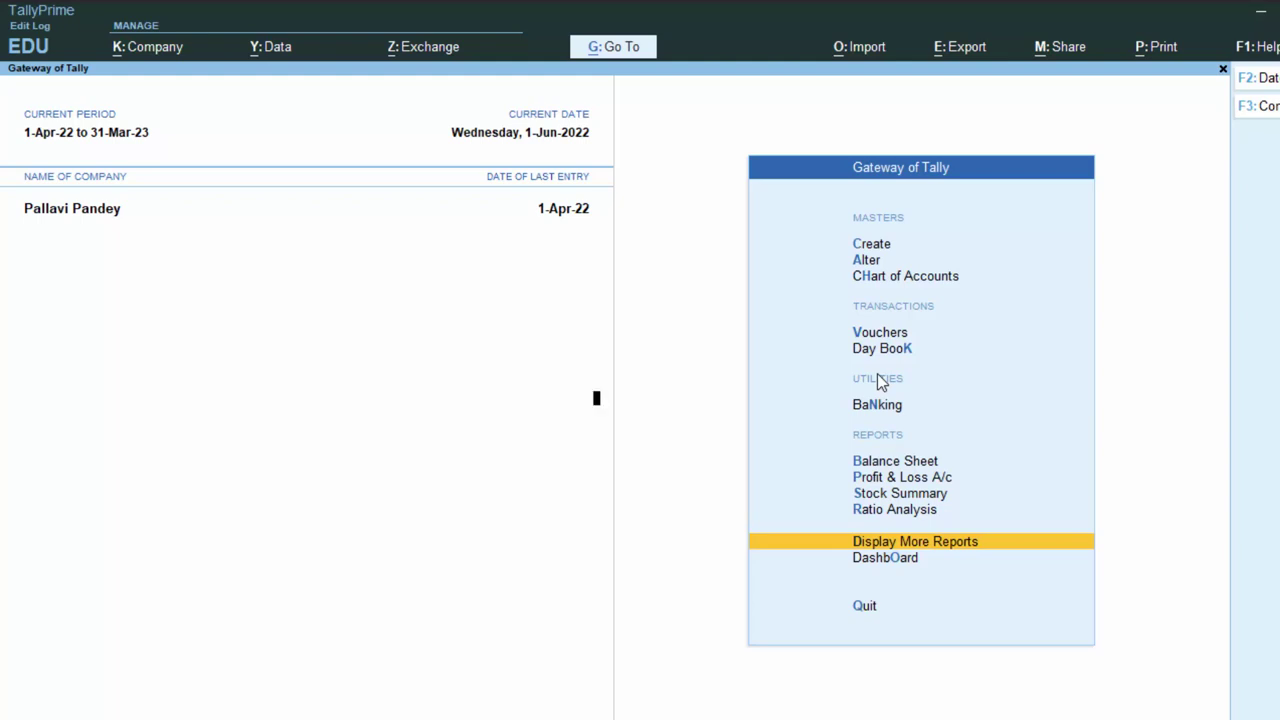
- Set the current date to 2-4-22 for the company's voucher entry
key(F2)
text(1-)
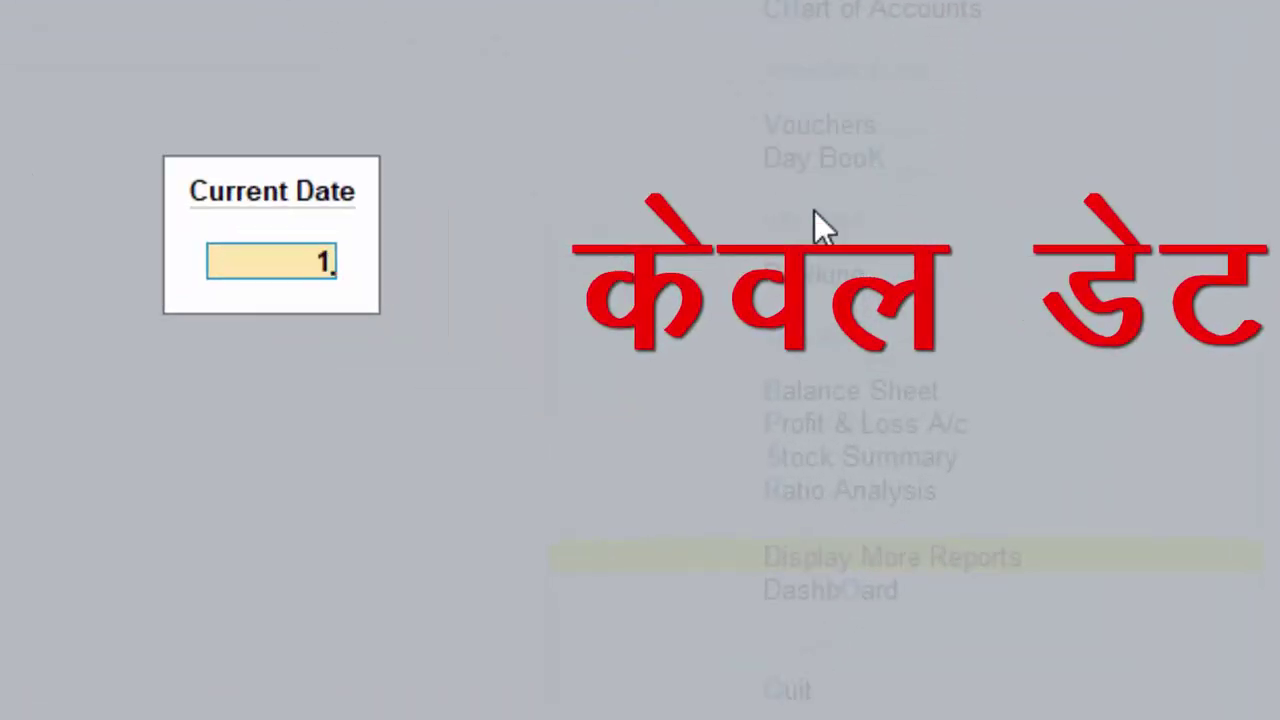
key(BackSpace)
key(BackSpace)
text(2-4-22)
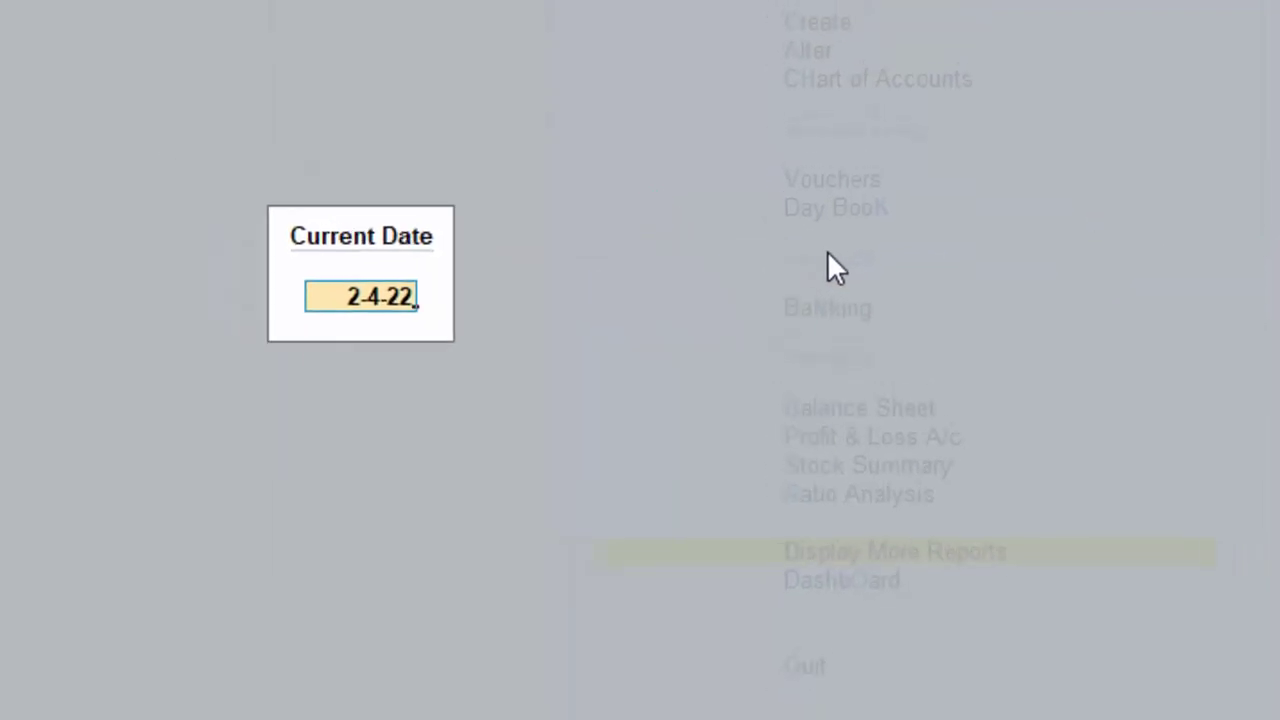
key(Return)
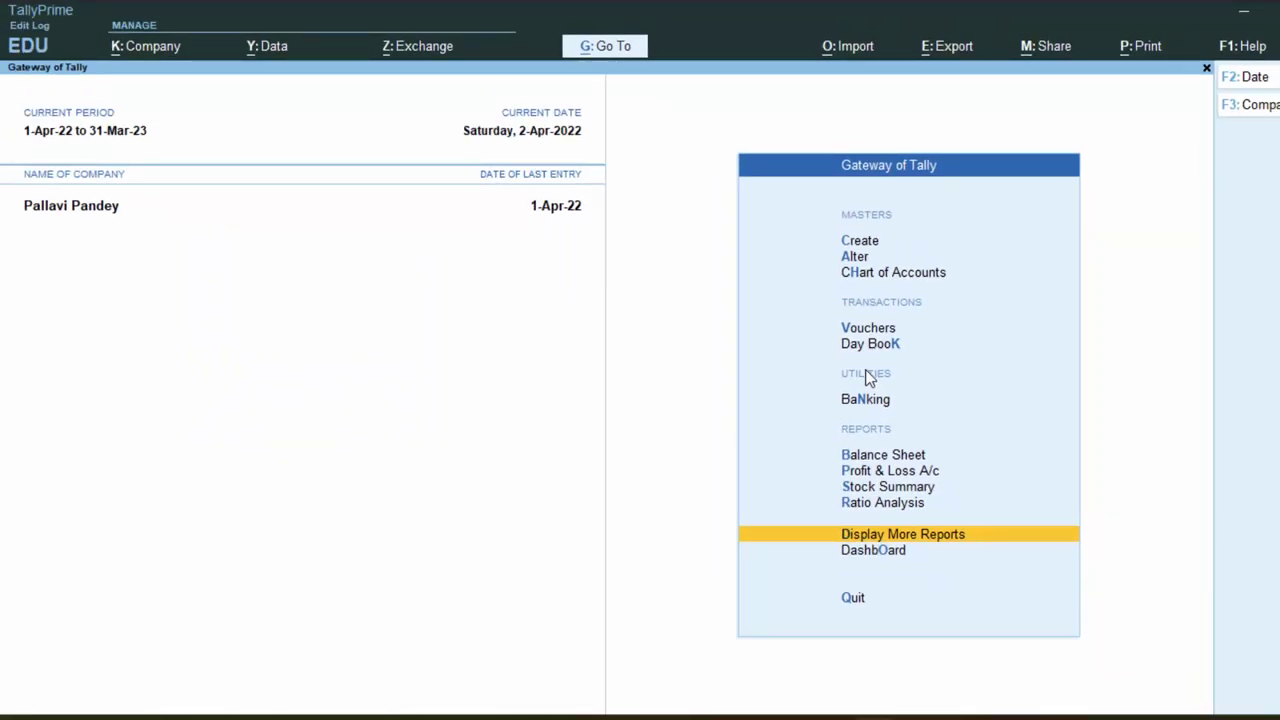
- Start a sales voucher and create a new party ledger from it, entering the customer's name without an alias
key(v)
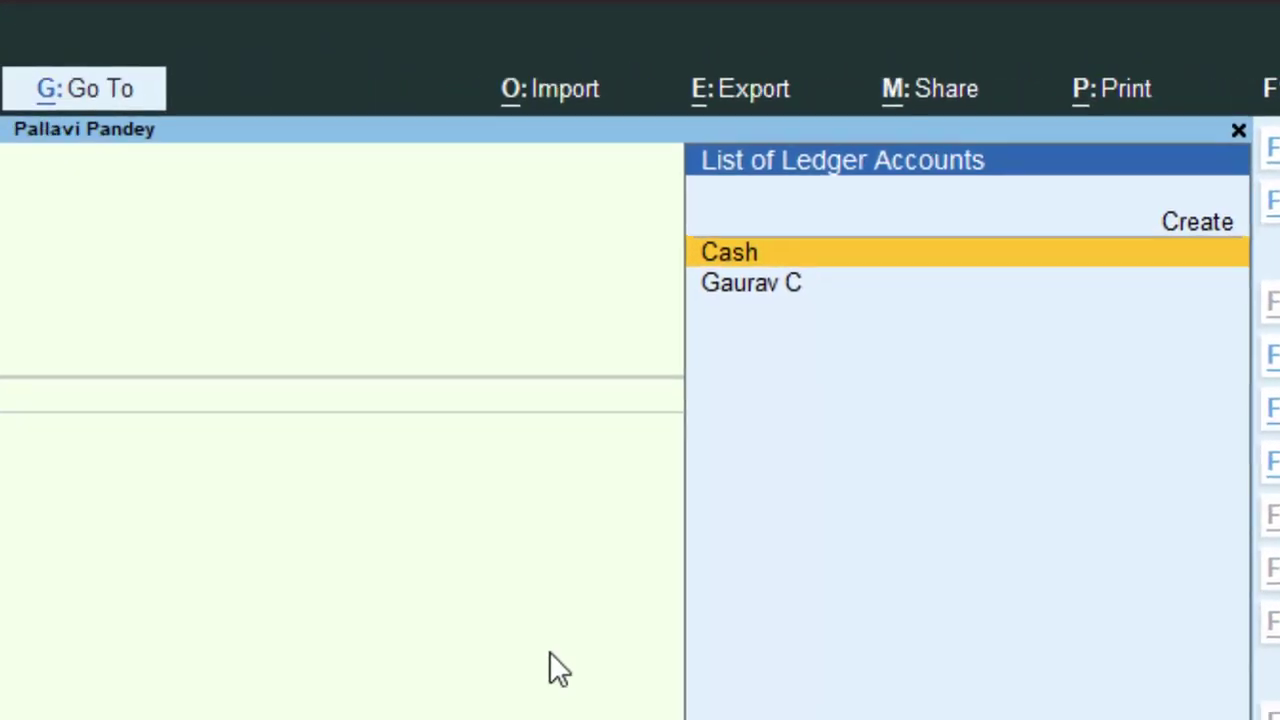
key(alt+c)
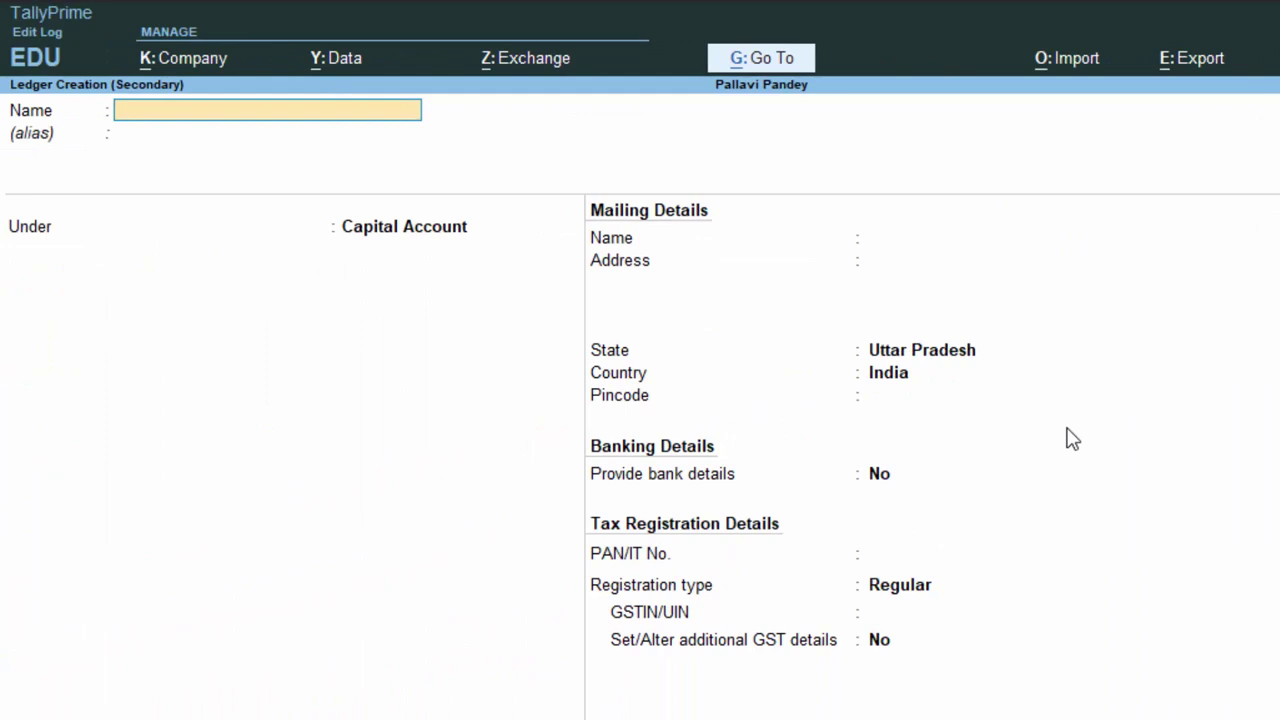
text(Ritesh)
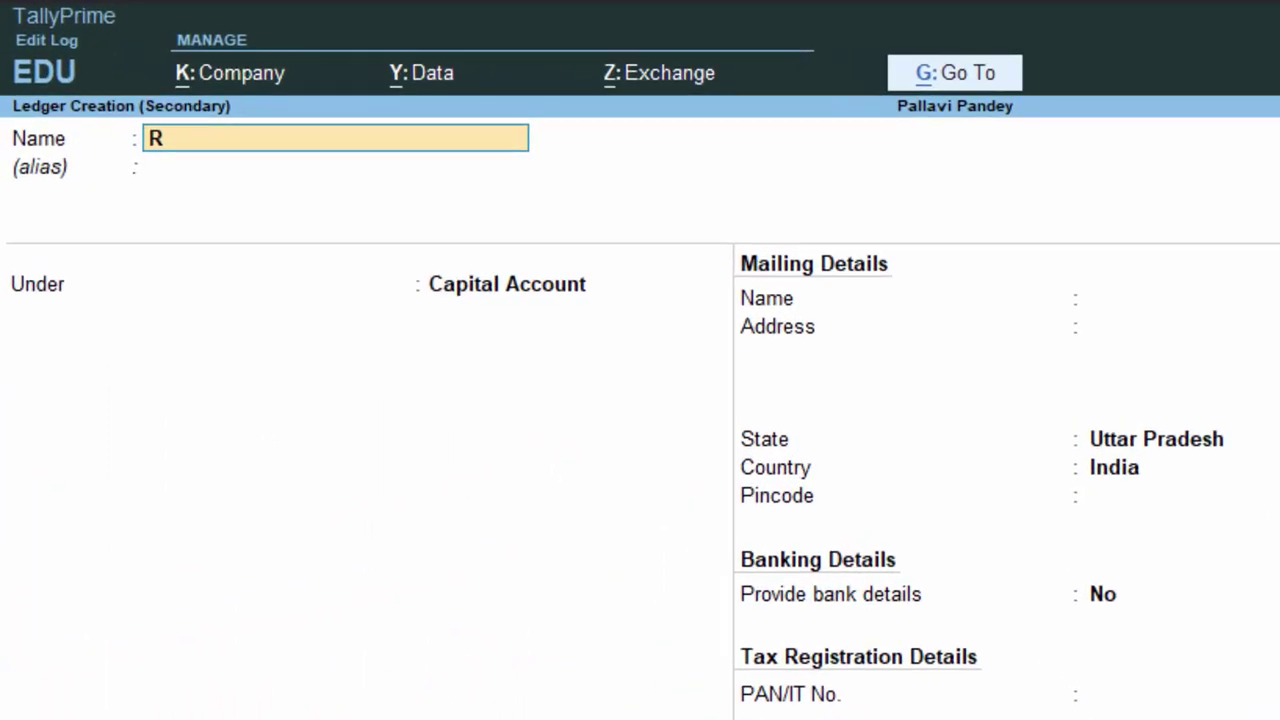
text( D)
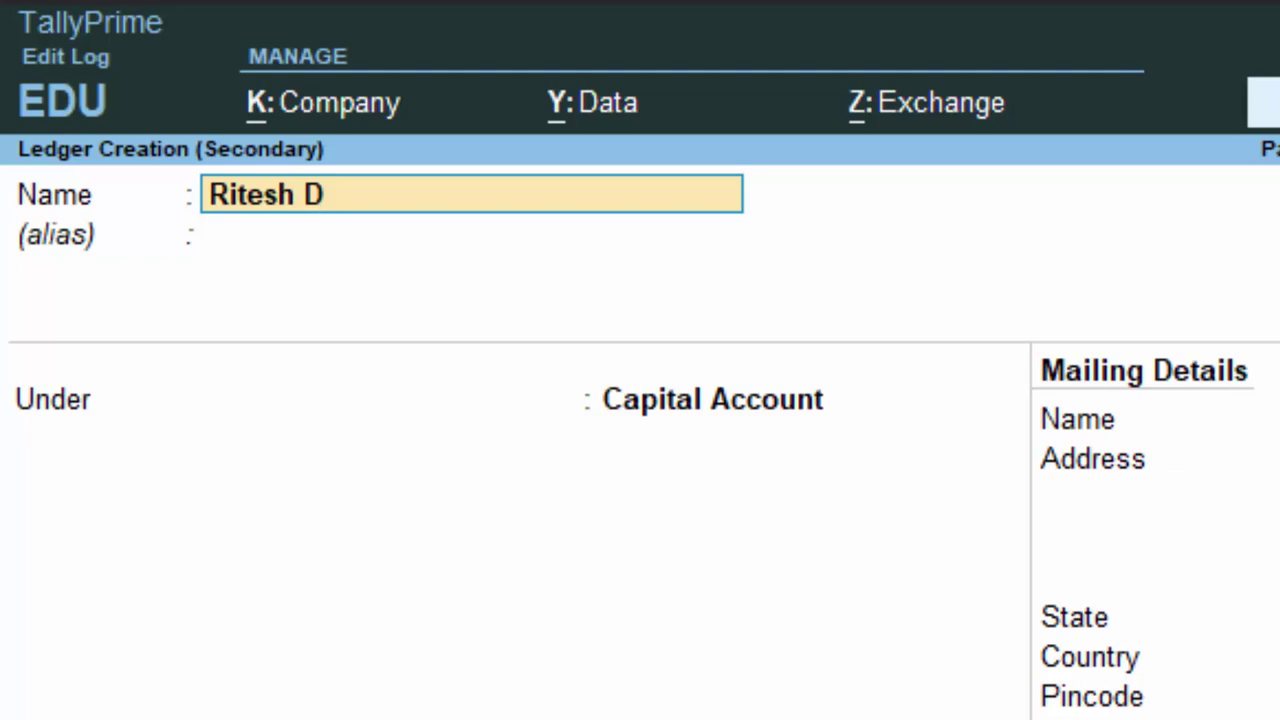
key(Return)
key(Return)
- Place the new customer ledger under Sundry Debtors and keep its bill-by-bill and credit period defaults
text(S)
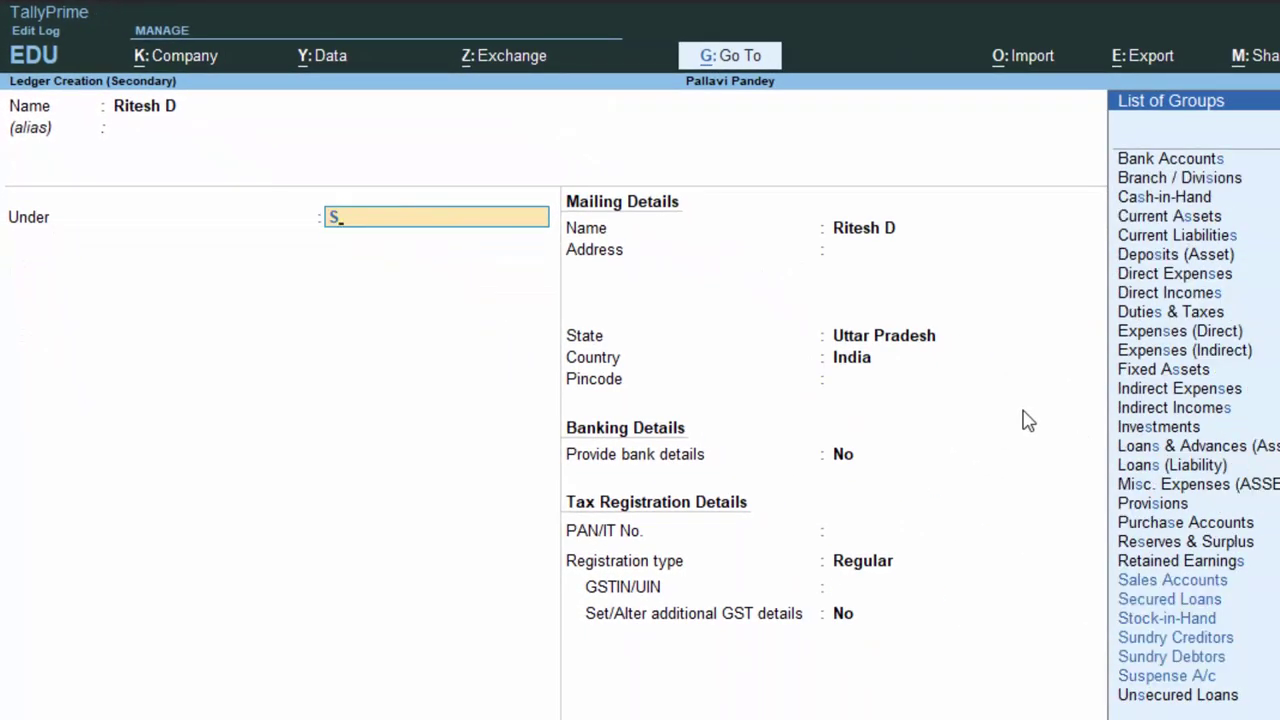
key(Down)
key(Down)
key(Down)
key(Down)
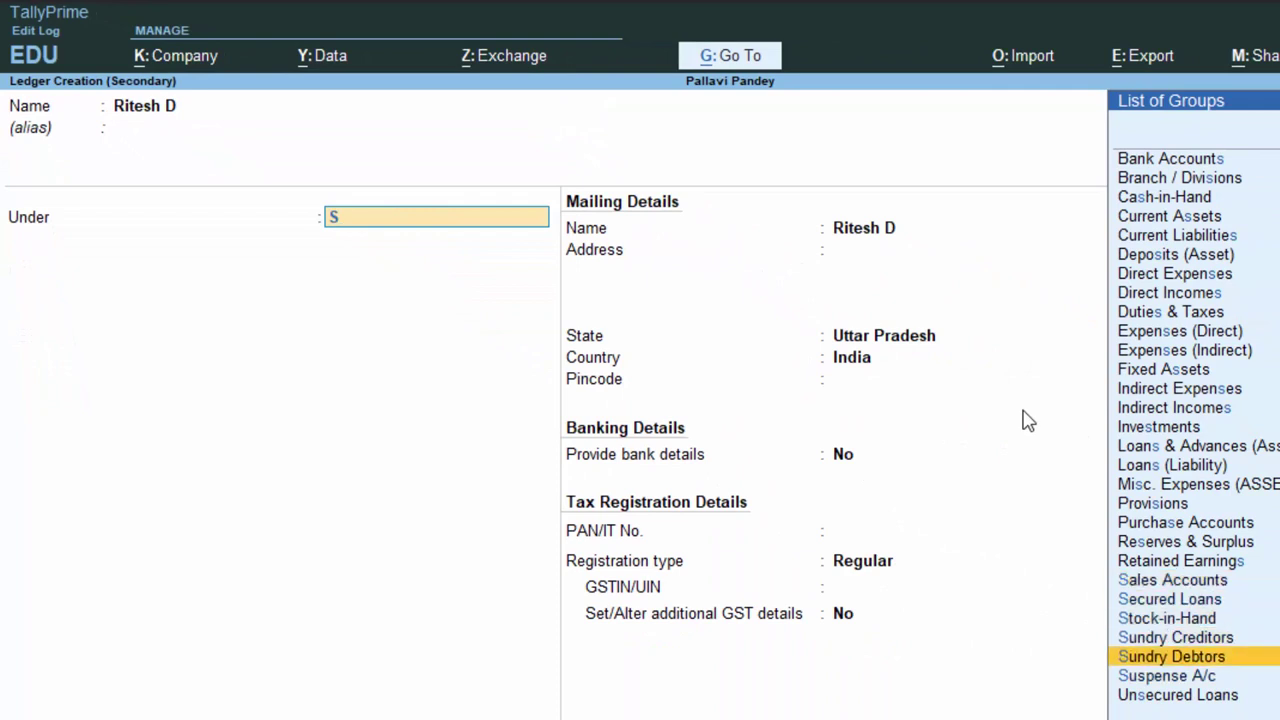
key(Return)
key(Return)
key(Return)
key(Return)
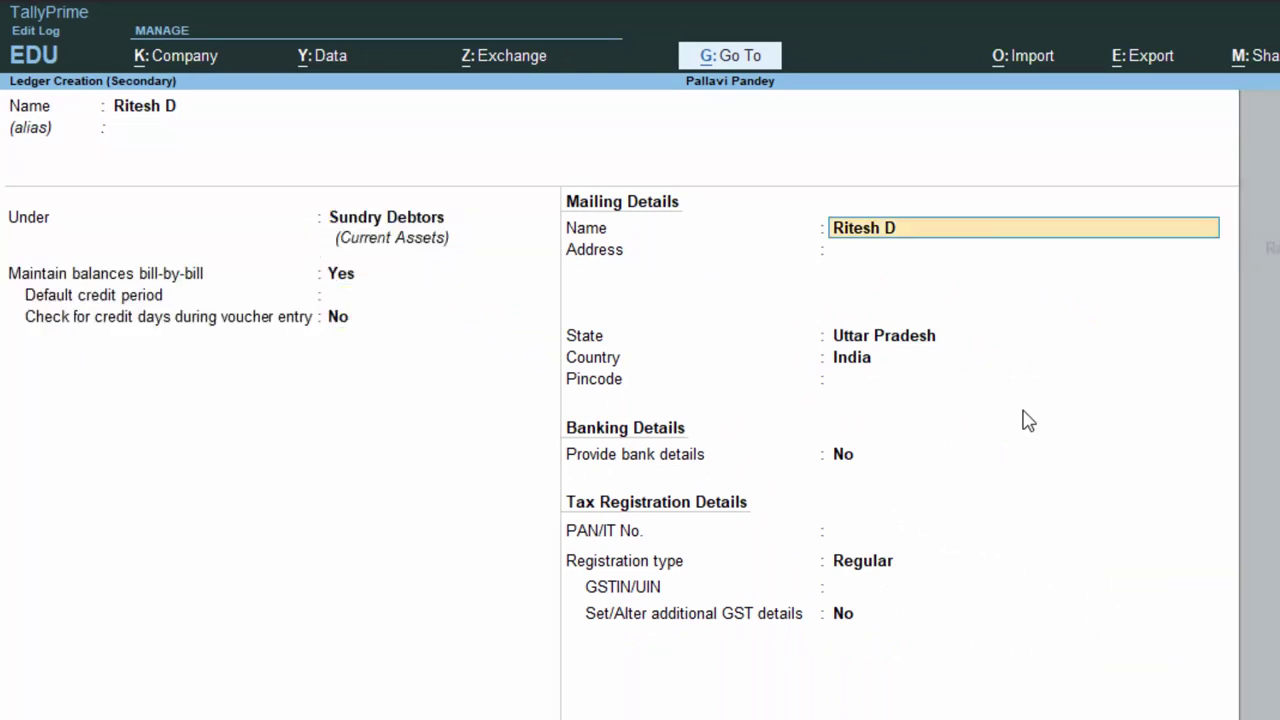
- Keep the default mailing, banking and tax details with registration type Regular, and save the customer ledger
key(Return)
key(Return)
key(Return)
key(Return)
key(Return)
key(Return)
key(Return)
key(Return)
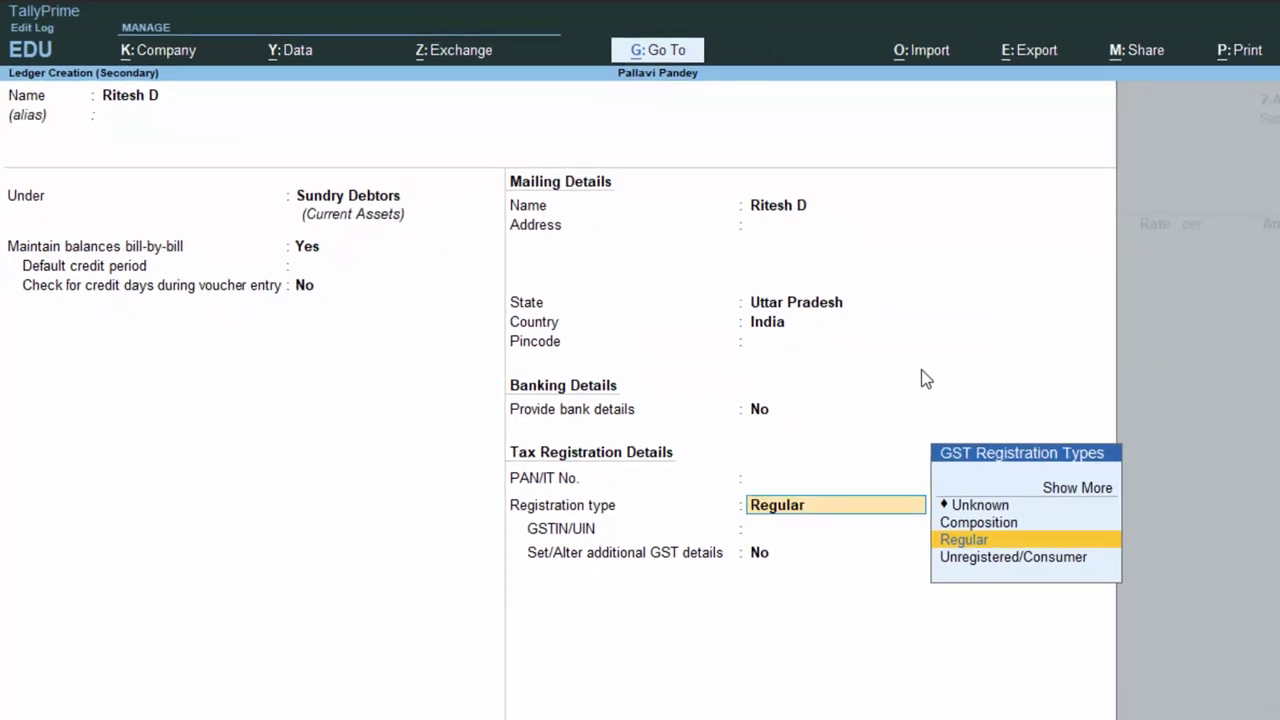
key(Return)
key(Return)
key(Return)
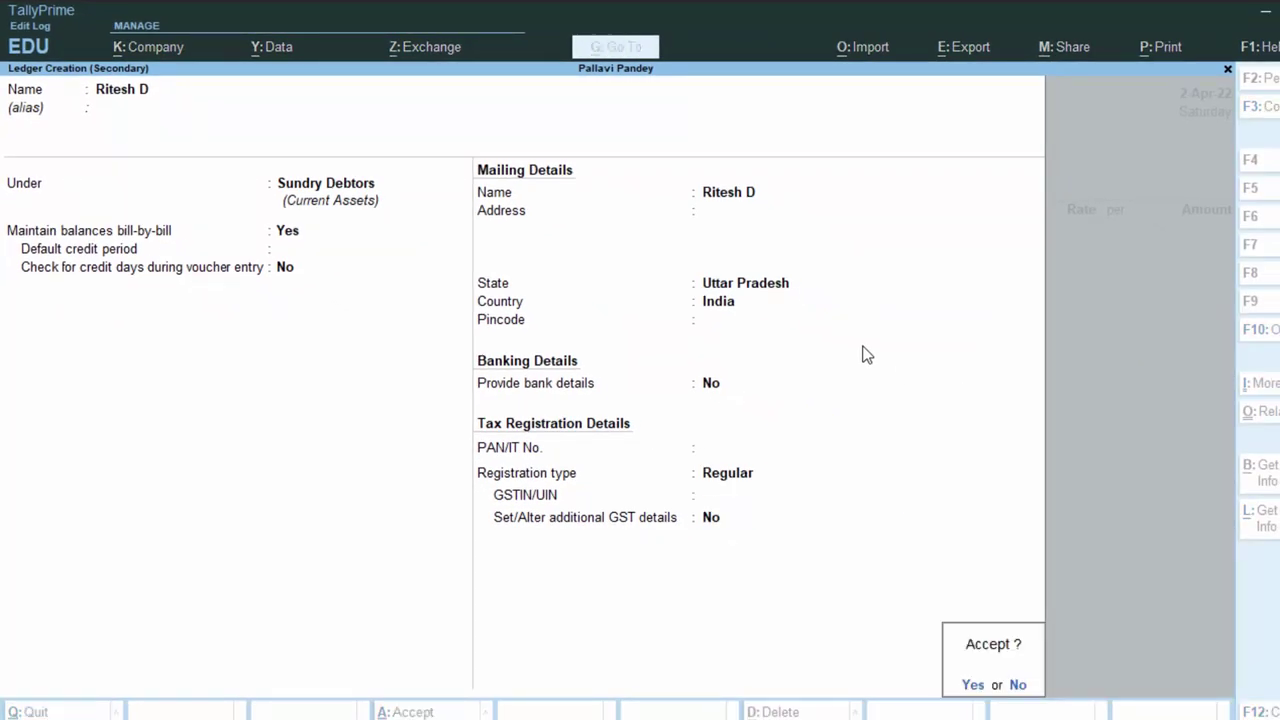
key(Return)
- Use the new customer as the voucher's party, leaving the dispatch details blank and accepting the default party details
key(Return)
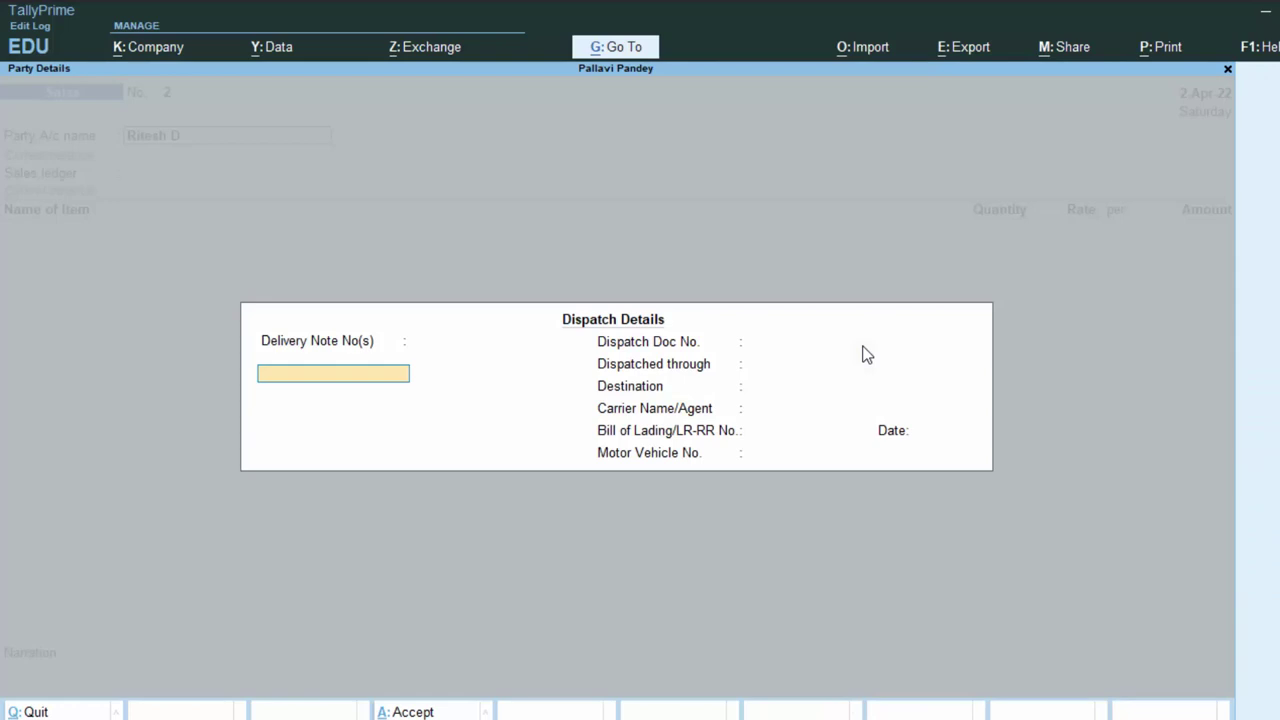
key(Return)
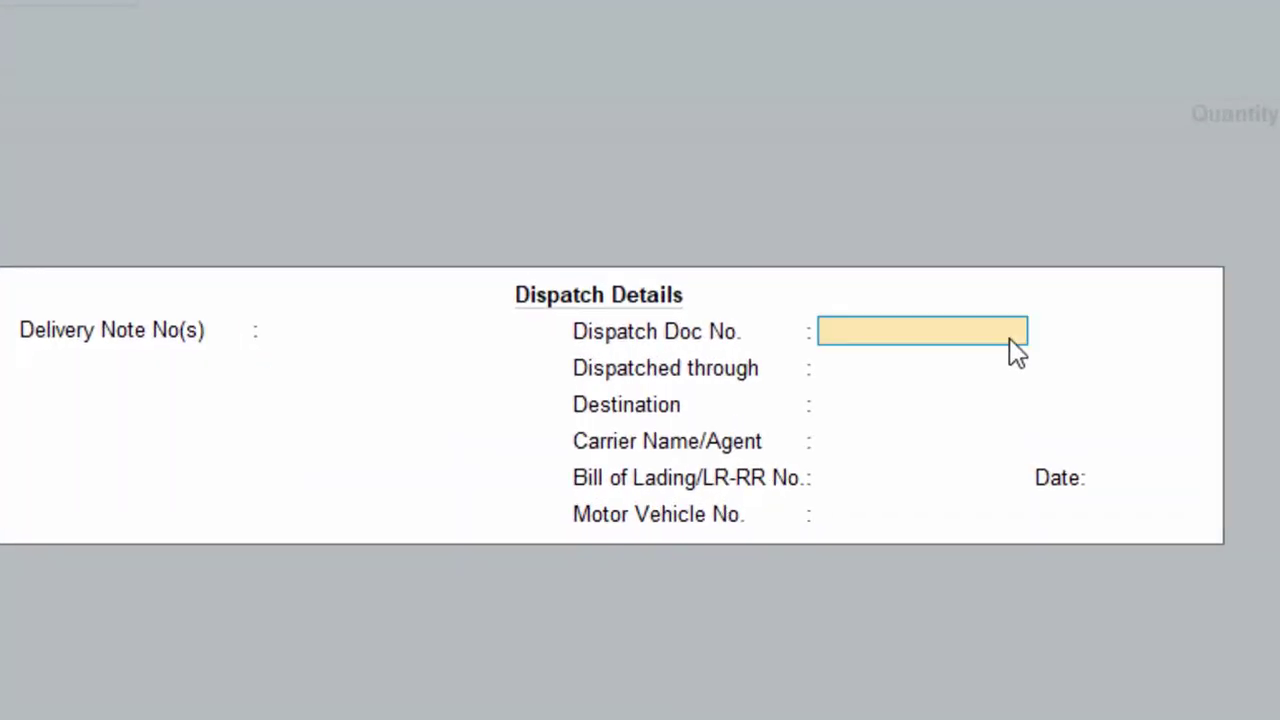
key(Return)
key(Return)
key(Return)
key(Return)
key(Return)
key(Return)
key(Return)
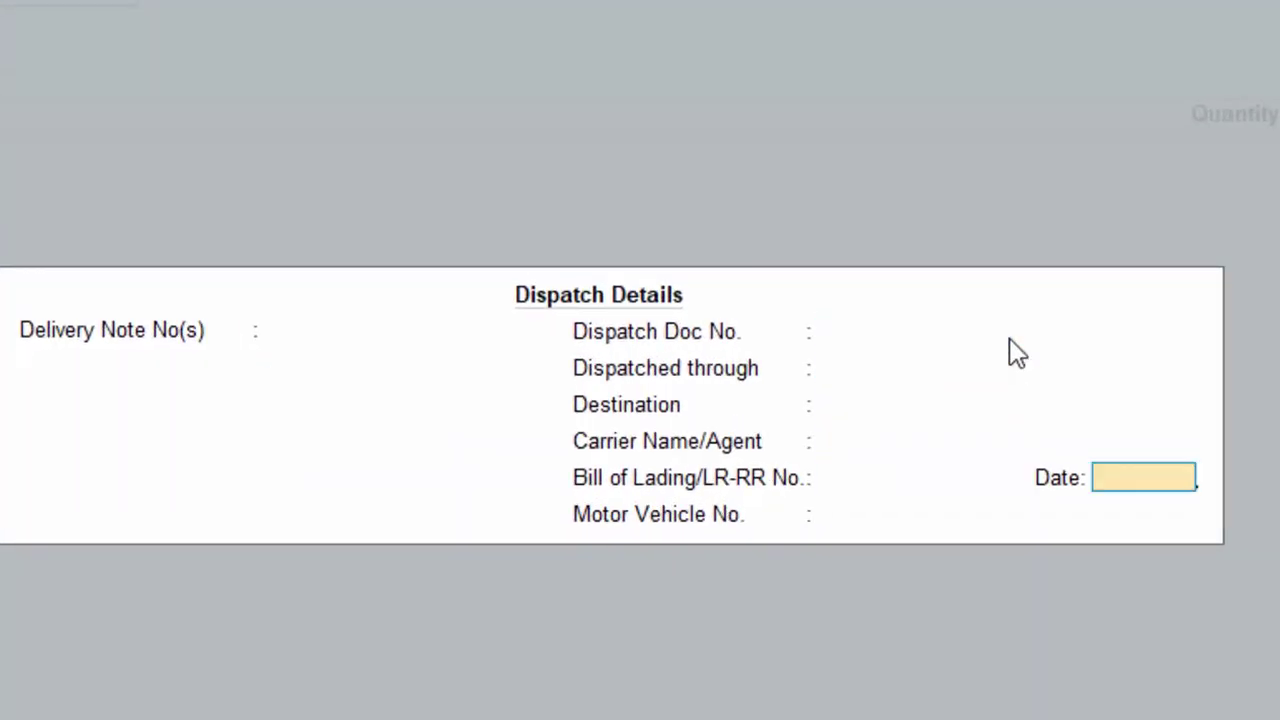
key(Return)
key(Return)
key(Return)
key(Return)
key(Return)
key(Return)
key(Return)
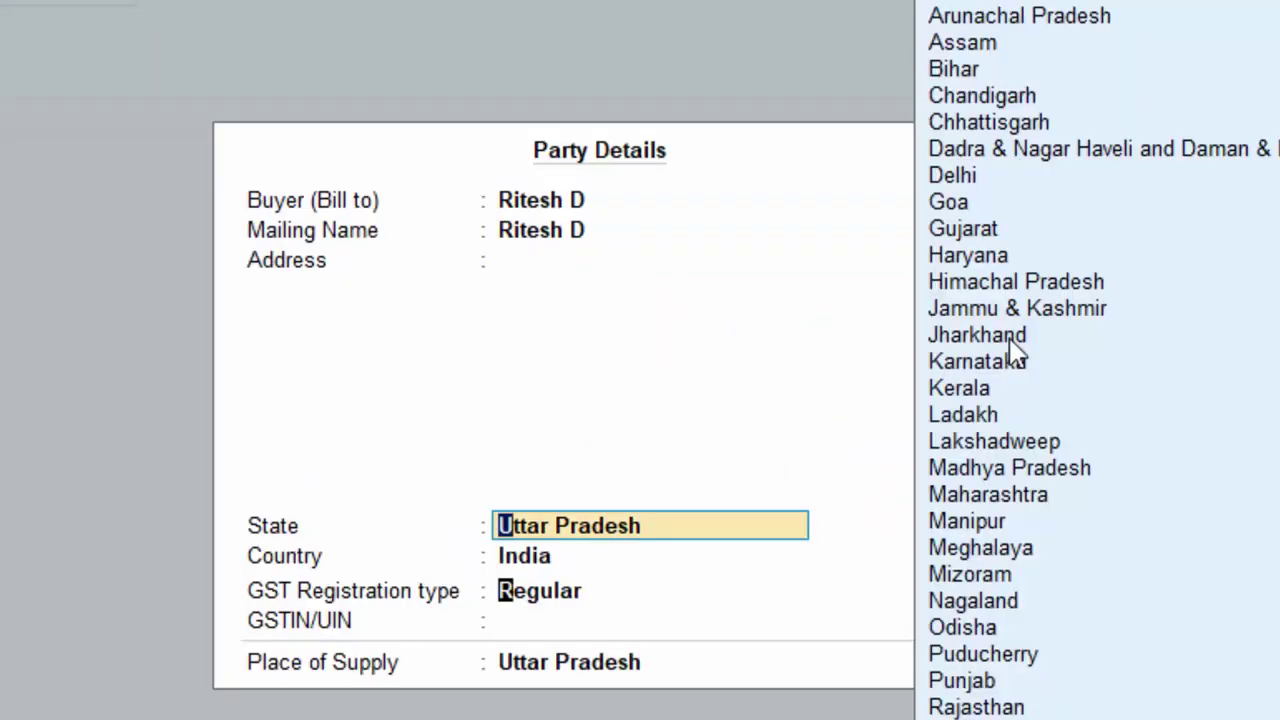
key(Return)
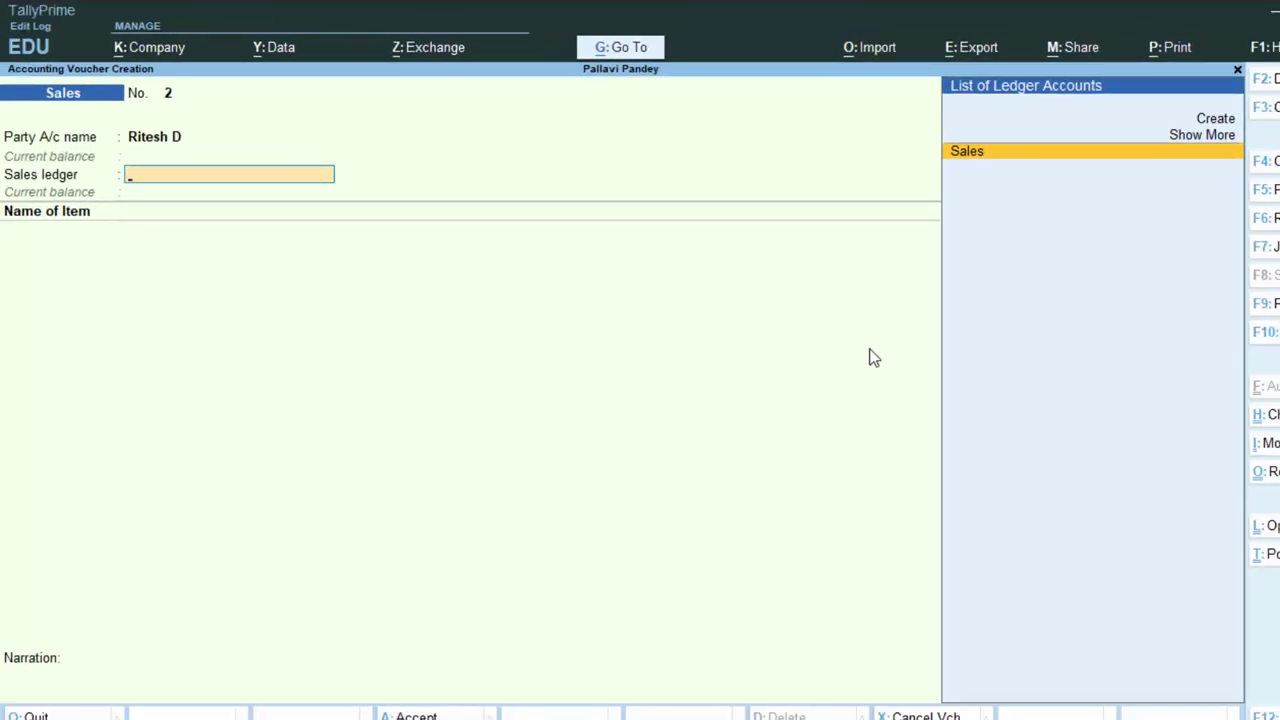
- Choose Sales as the sales ledger and add the stock item CPU with a quantity of 3 nos
key(Return)
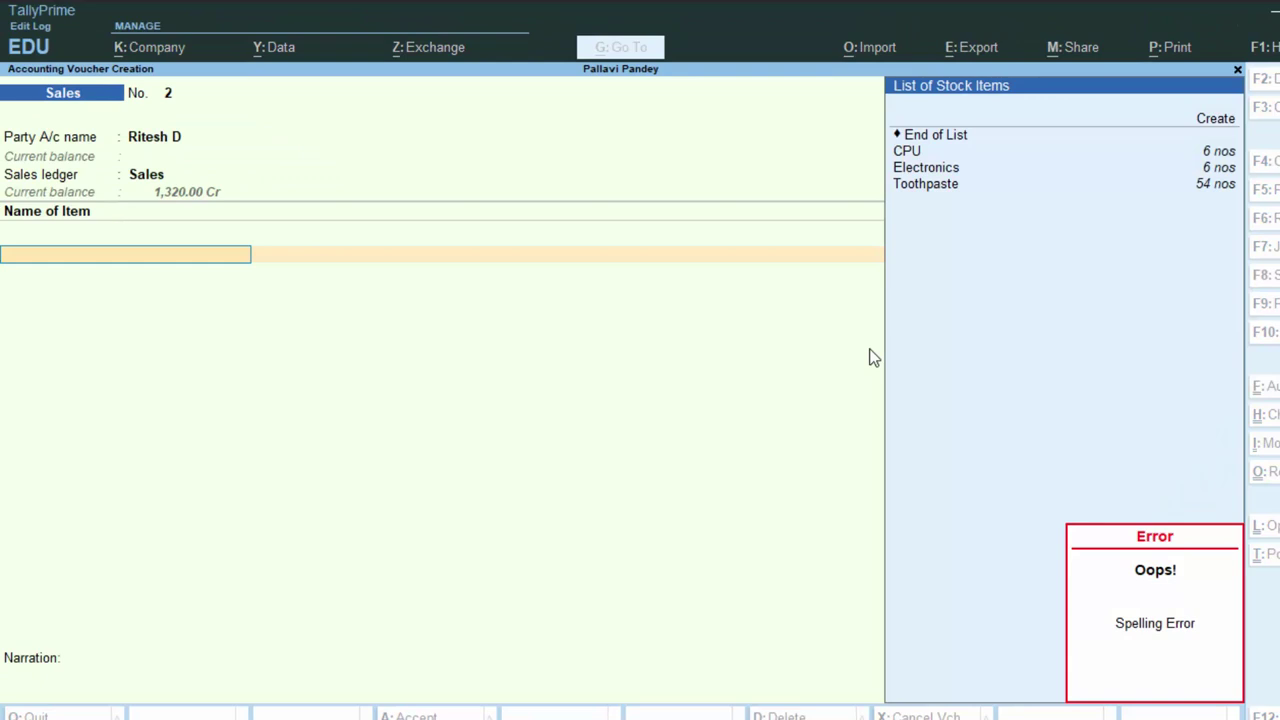
key(Down)
key(Down)
key(Down)
key(Up)
key(Up)
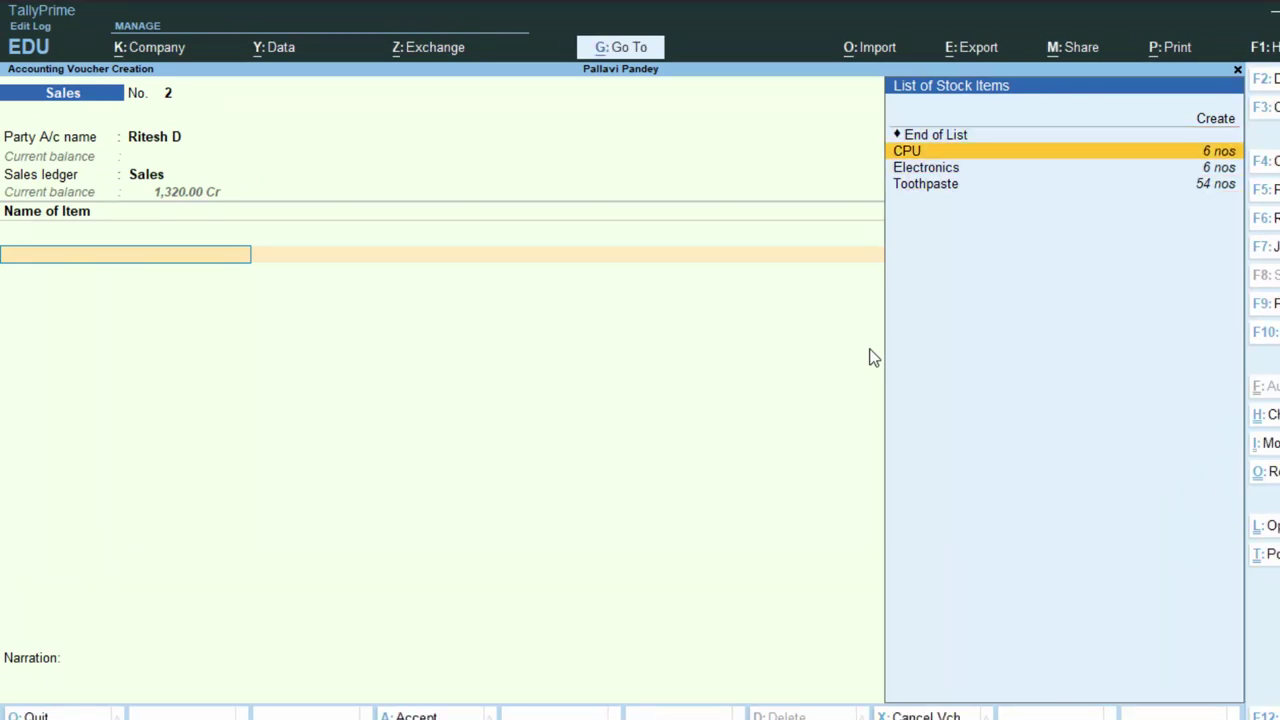
key(Return)
text(3)
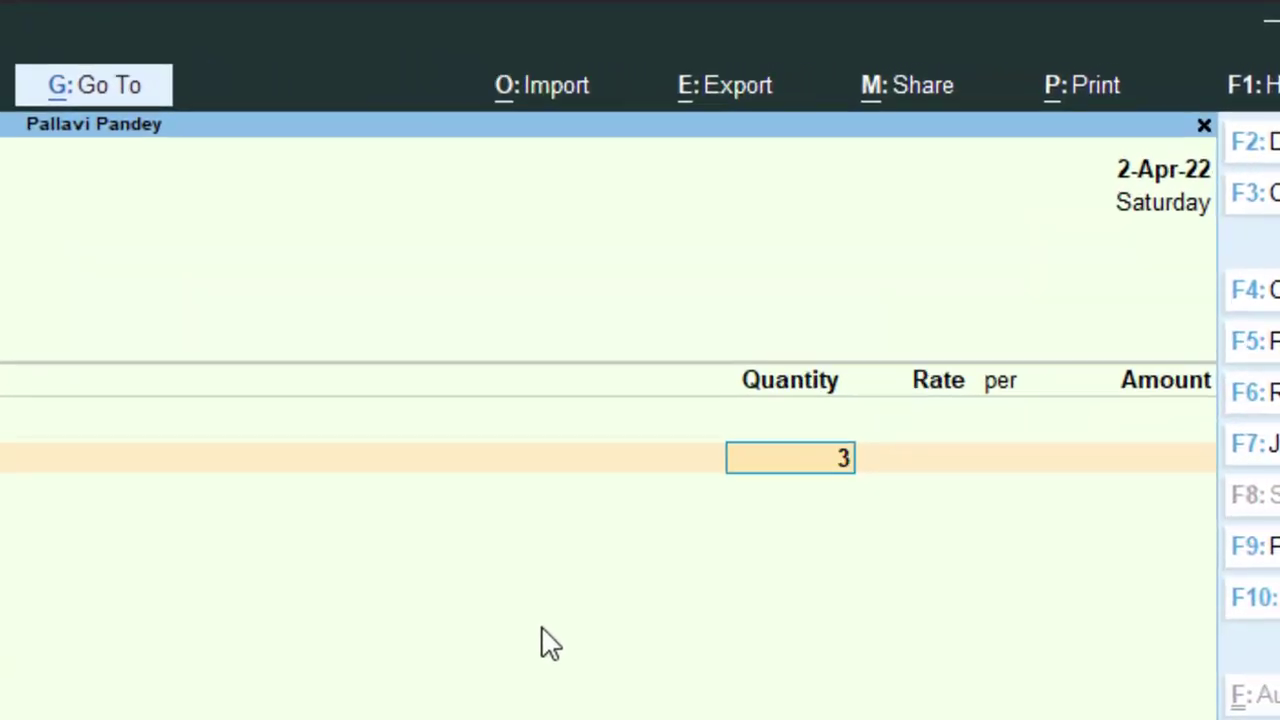
key(Return)
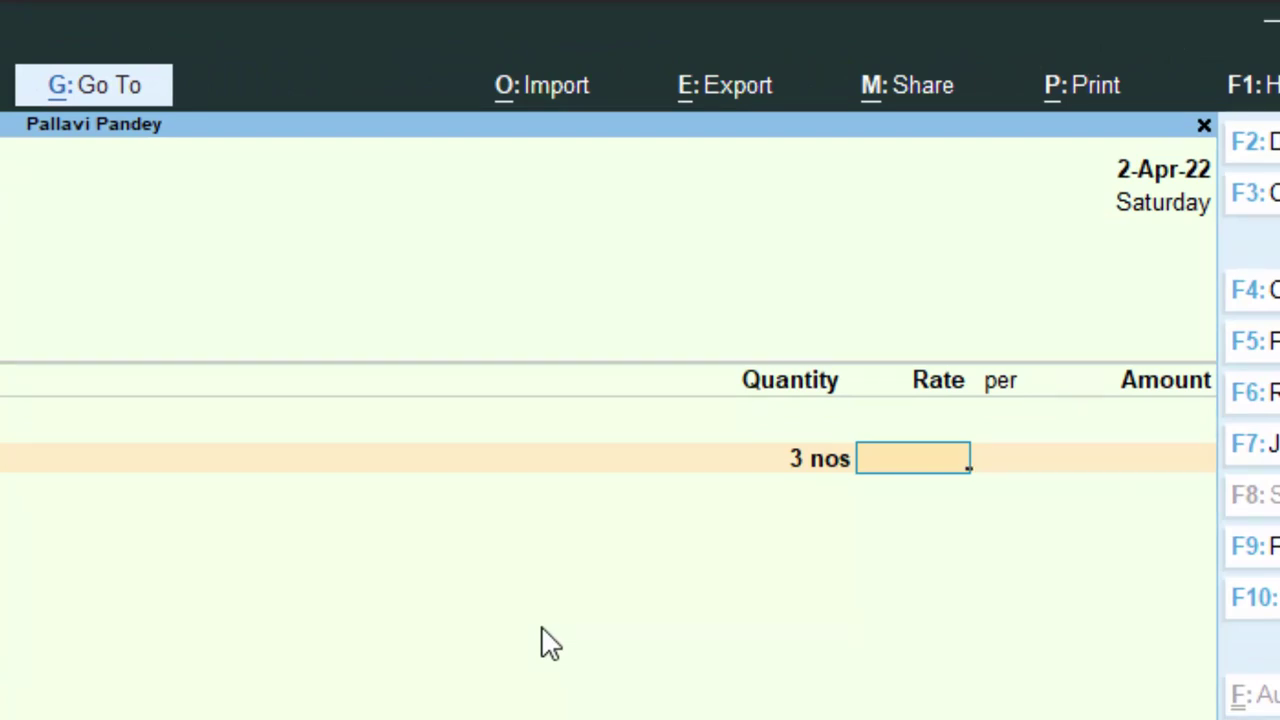
- Set the CPU line's rate to 50,000 per nos
text(50,00)
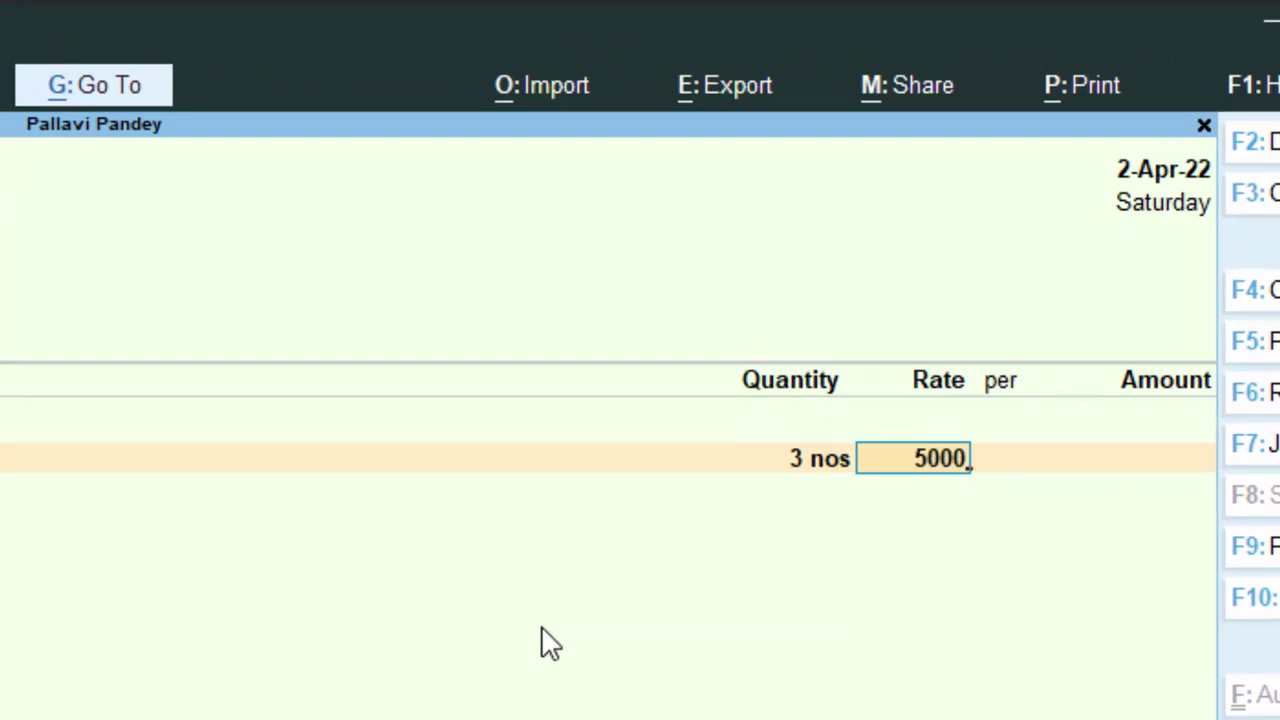
text(0)
key(Return)
key(Return)
key(Return)
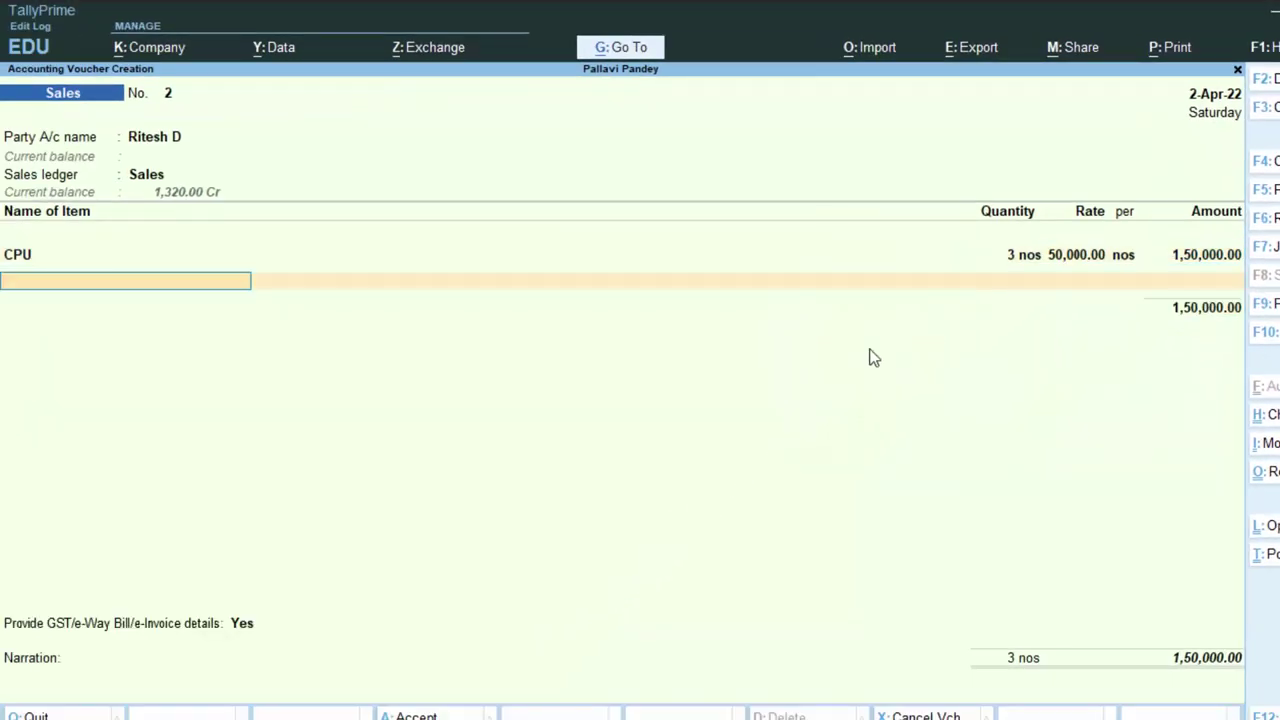
- Try to add the Cgst ledger below the CPU line, and quit the sales voucher without saving
text(C)
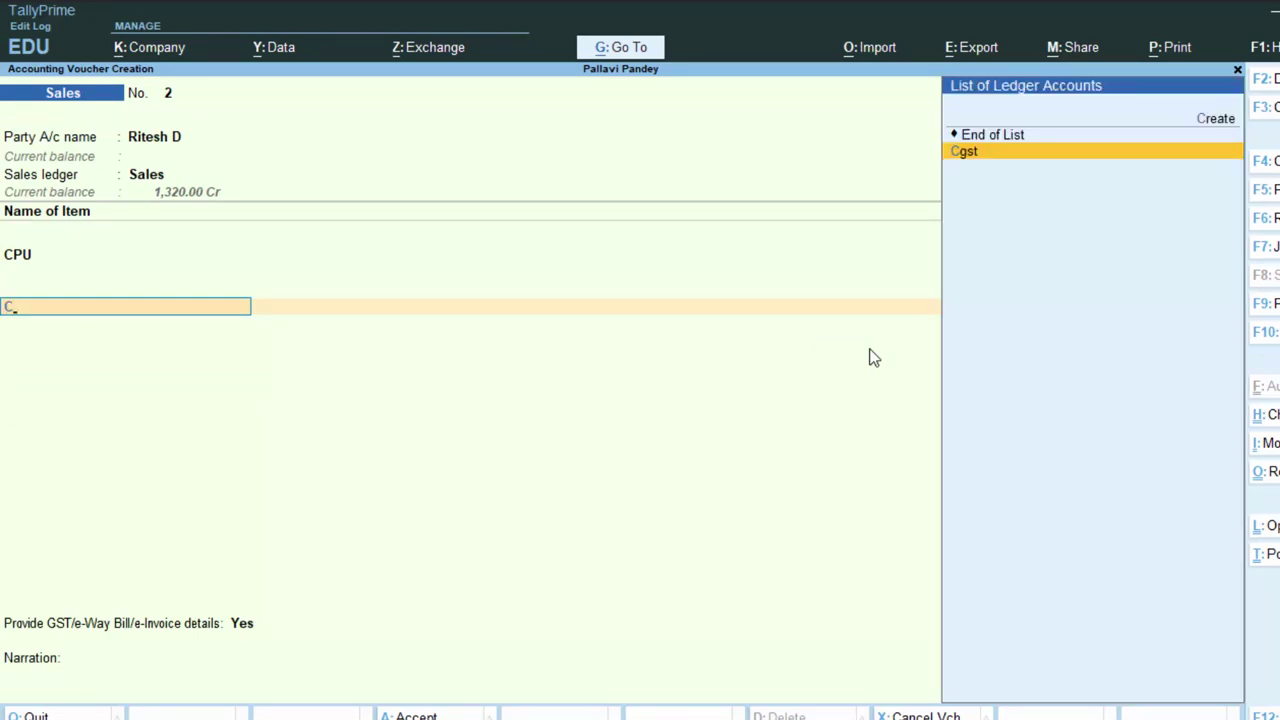
key(Return)
key(BackSpace)
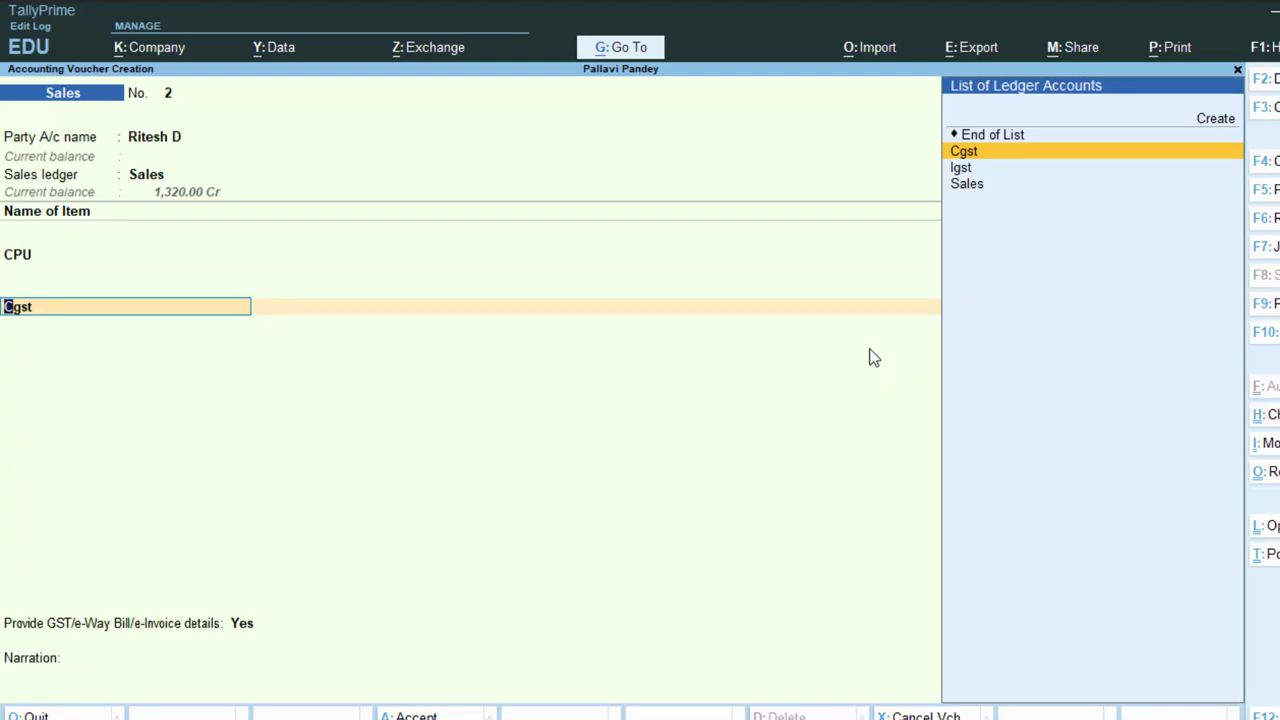
key(Escape)
key(Escape)
key(y)
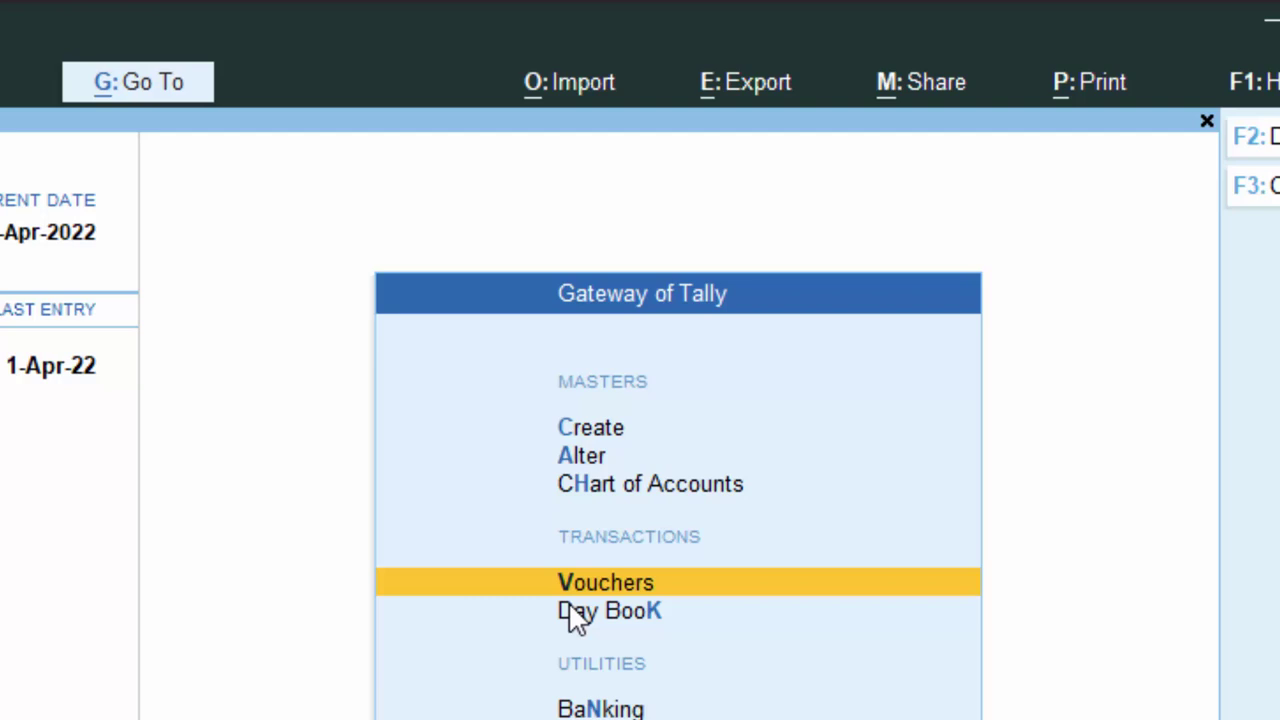
- Open the customer's ledger for alteration
key(Up)
key(Up)
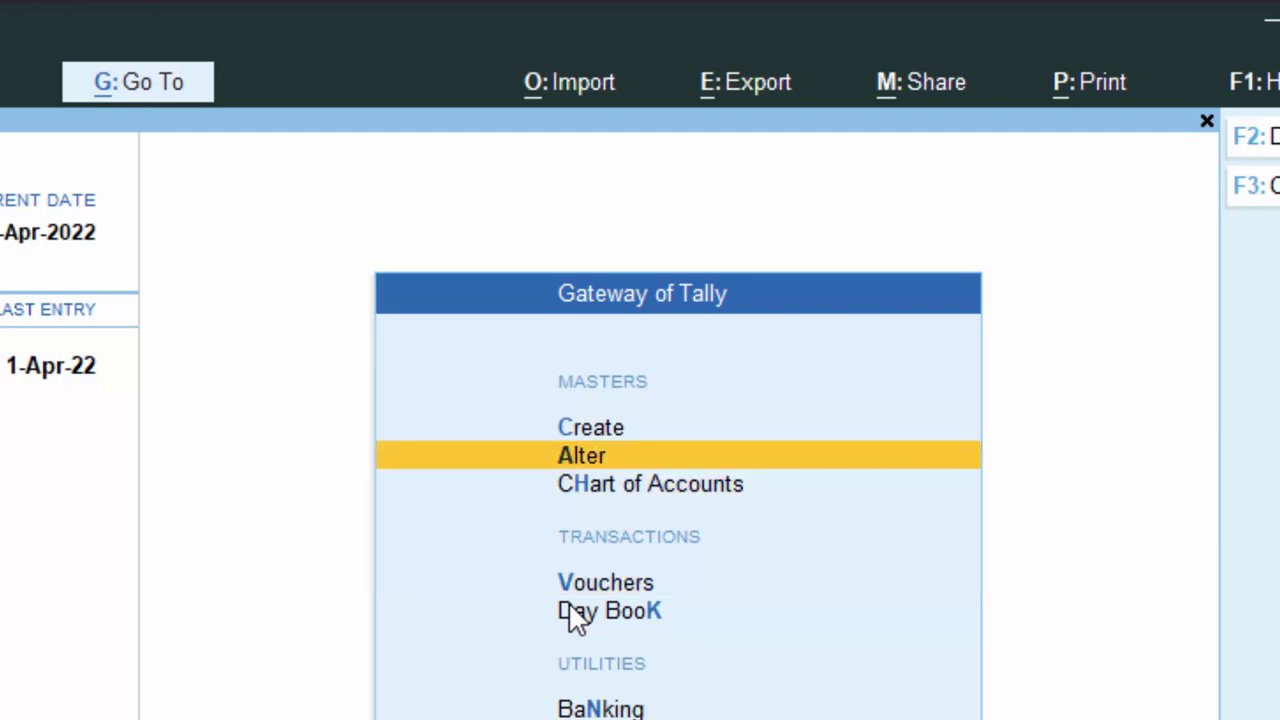
key(Return)
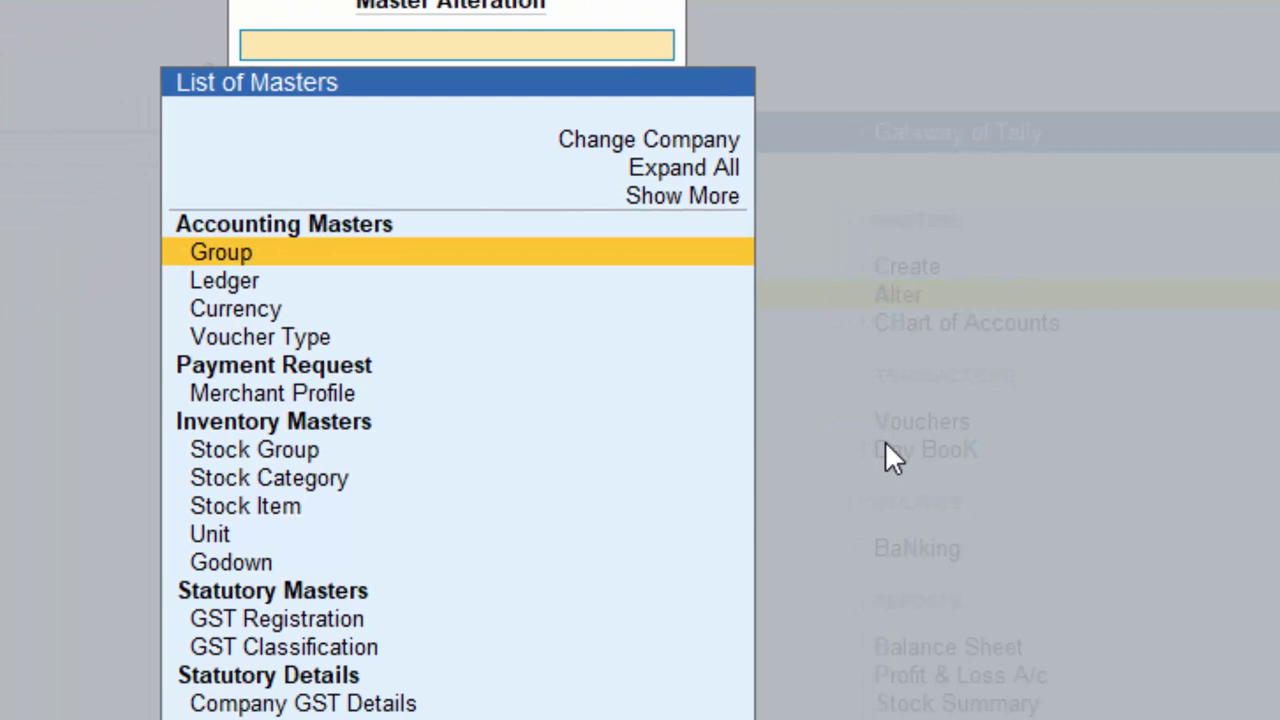
key(Down)
key(Return)
key(Down)
key(Down)
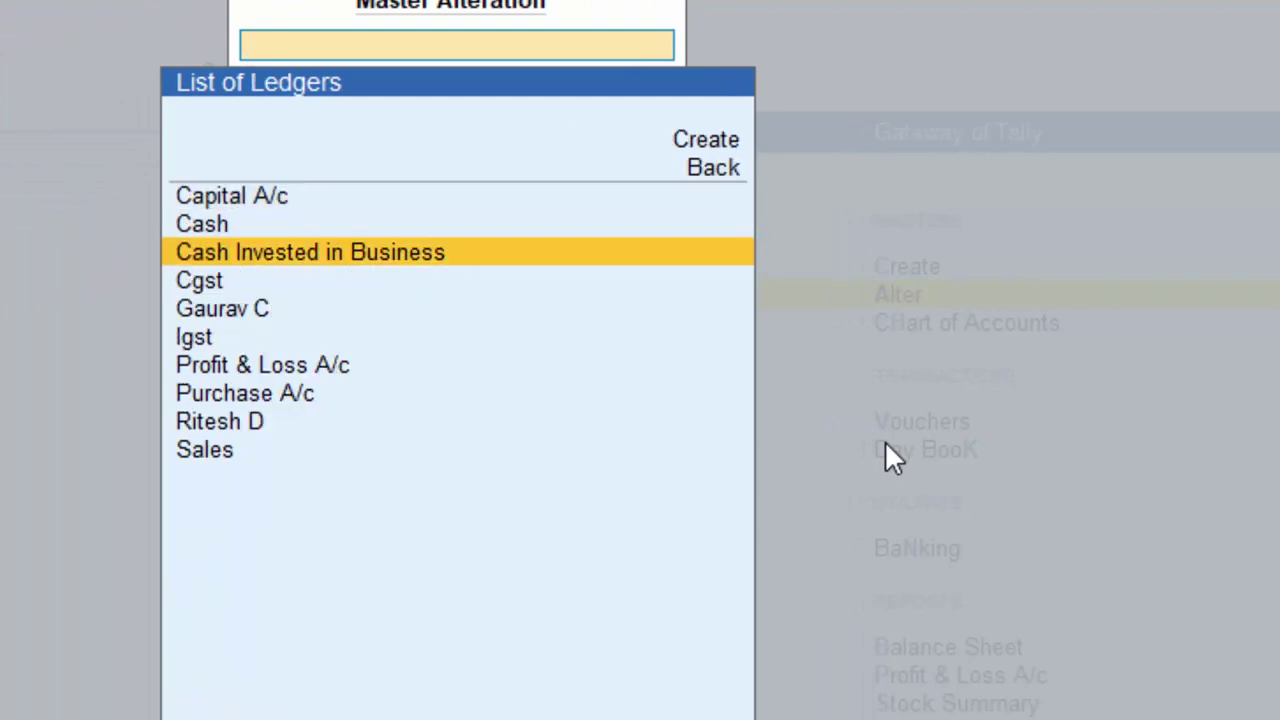
key(Down)
key(Down)
key(Down)
key(Down)
key(Down)
key(Down)
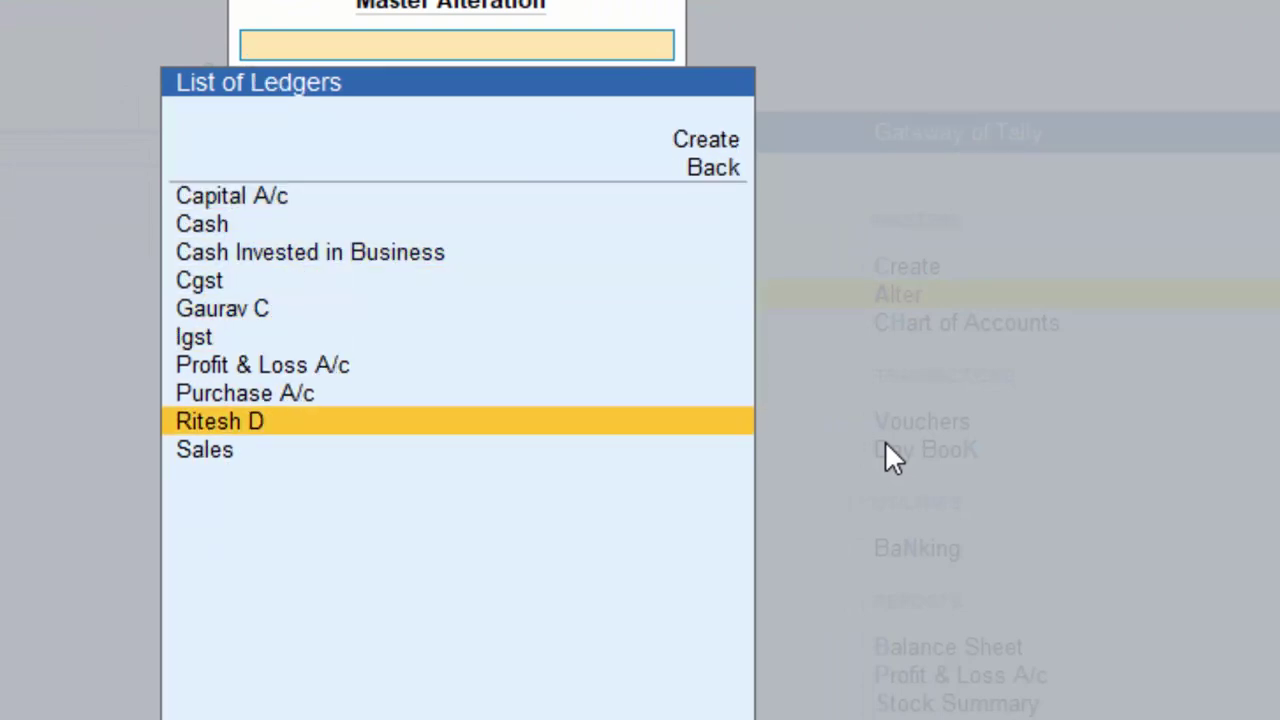
key(Return)
- Check the customer ledger's state, country and GST registration details, keeping all existing values, and leave master alteration
key(Return)
key(Return)
key(Return)
key(Return)
key(Return)
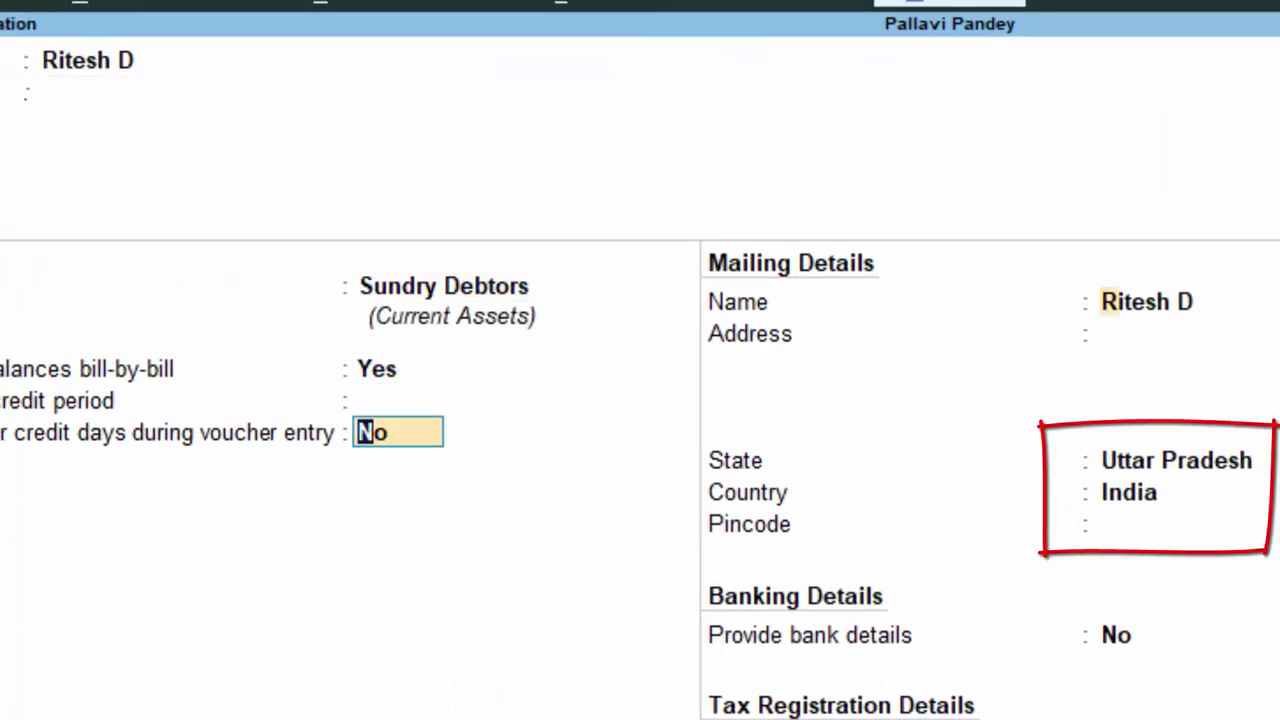
key(Return)
key(Return)
key(Return)
key(Return)
key(Return)
key(Return)
key(Return)
key(Return)
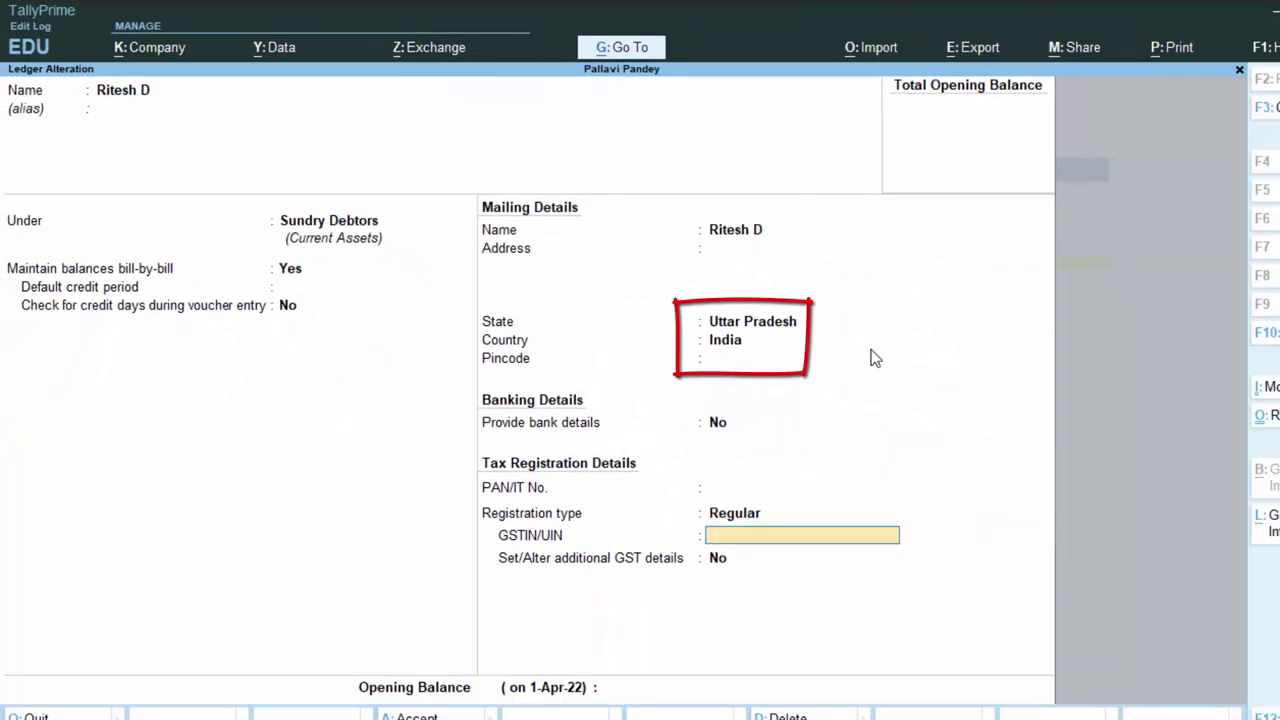
key(Return)
key(Return)
key(Return)
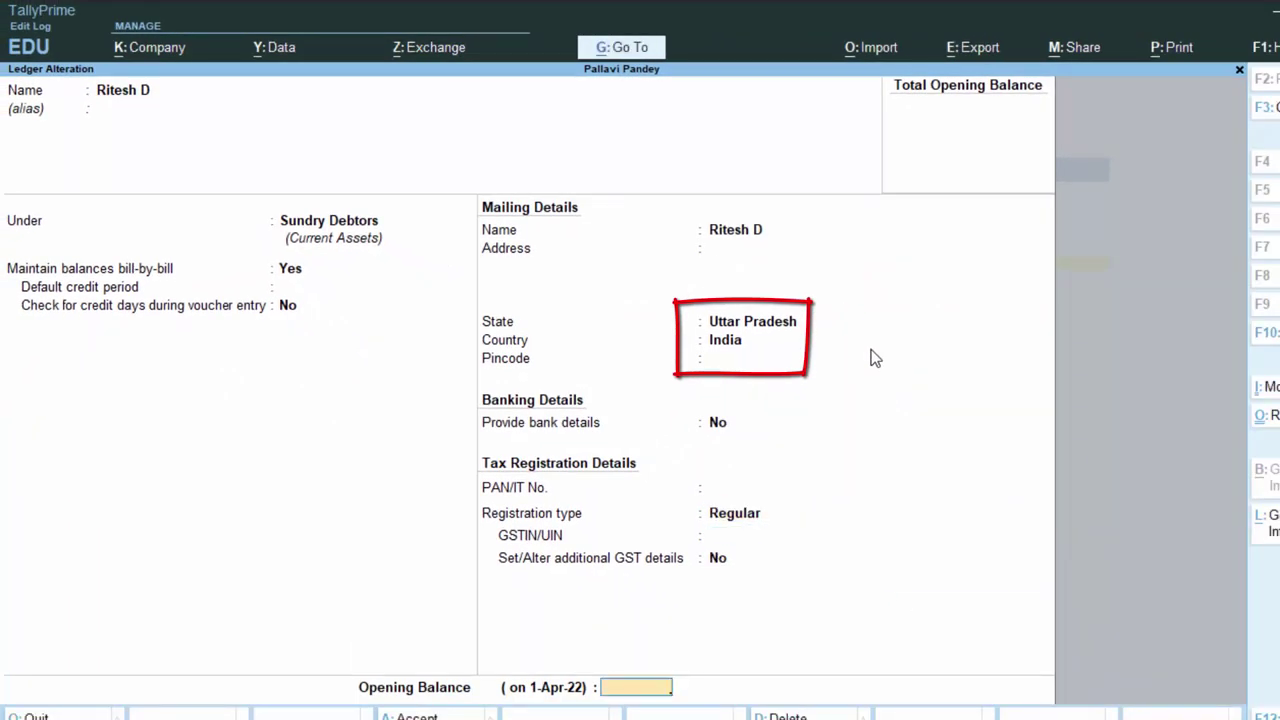
key(Return)
key(Return)
key(Escape)
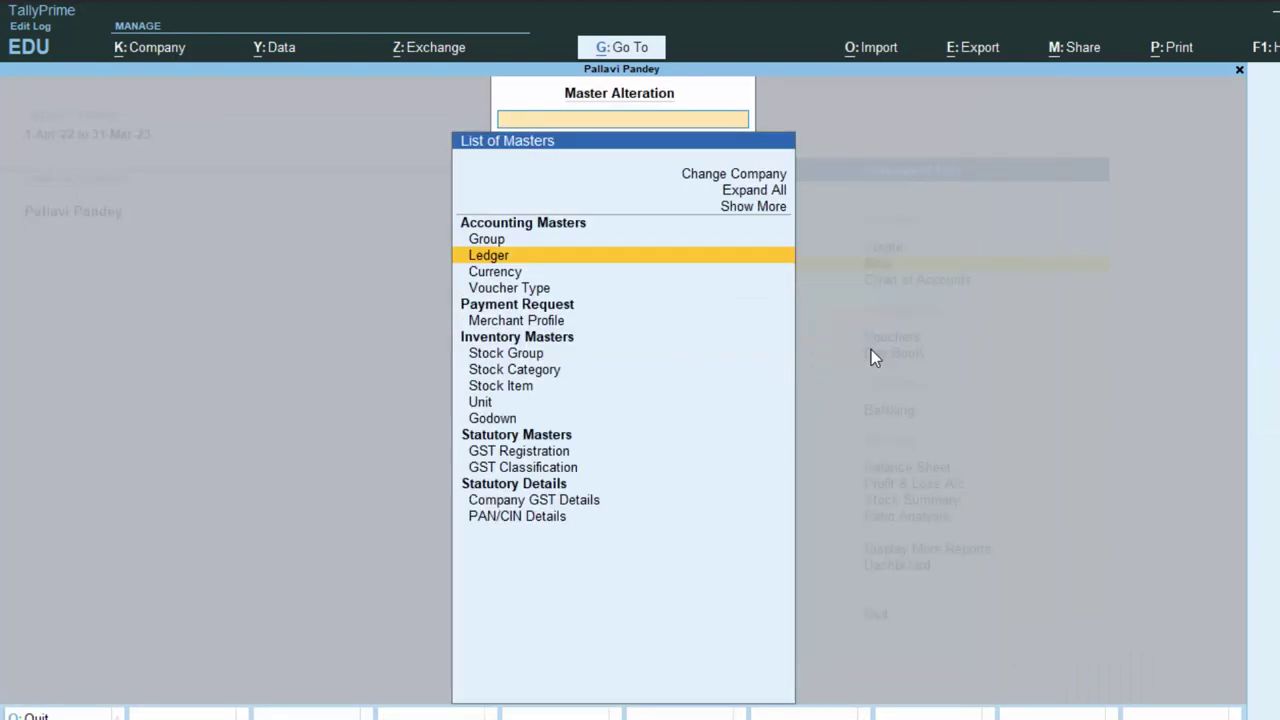
key(Escape)
- Start a new sales voucher with the customer as the party and leave the dispatch details blank
key(v)
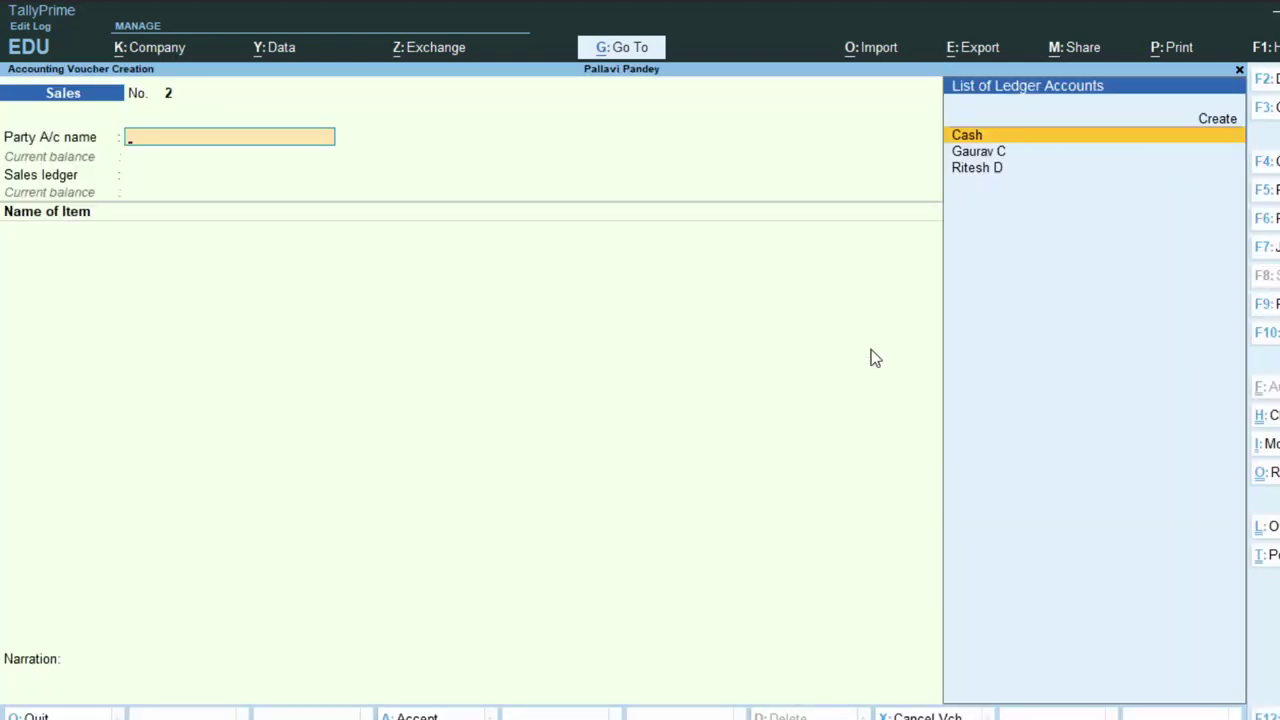
key(Down)
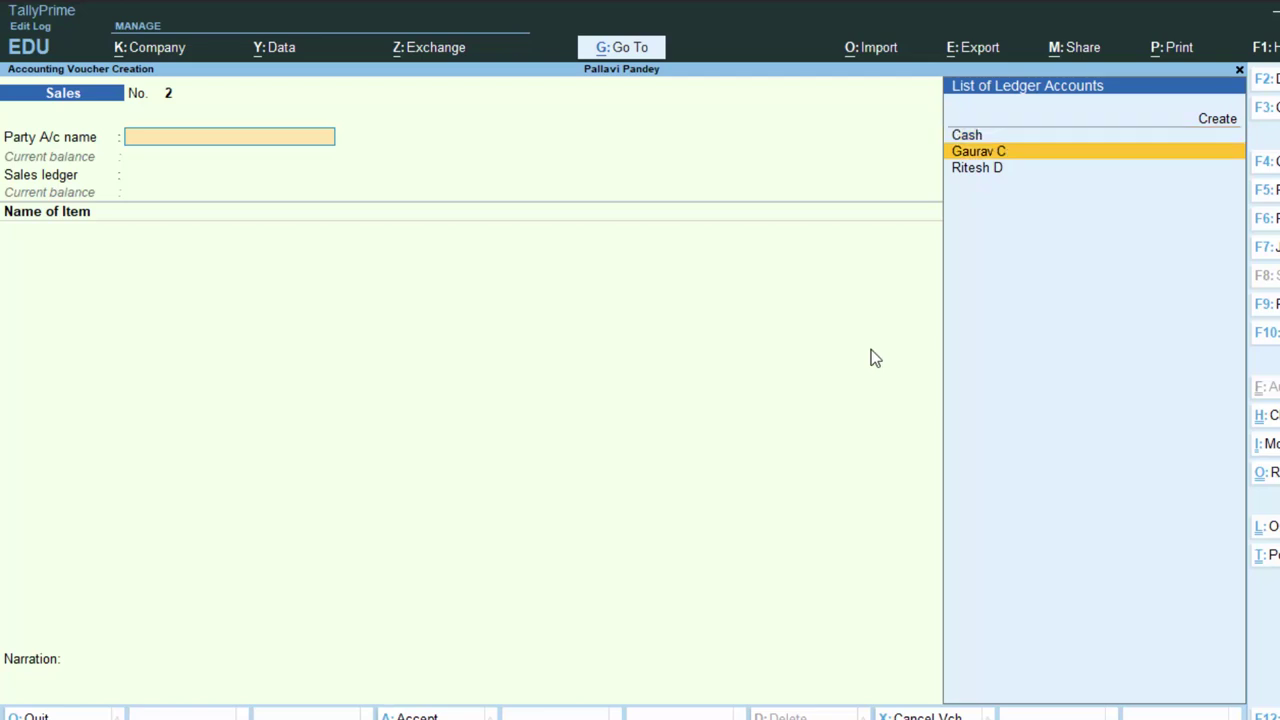
key(Down)
key(Return)
key(Return)
key(Return)
key(Return)
key(Return)
key(Return)
key(Return)
key(Return)
key(Return)
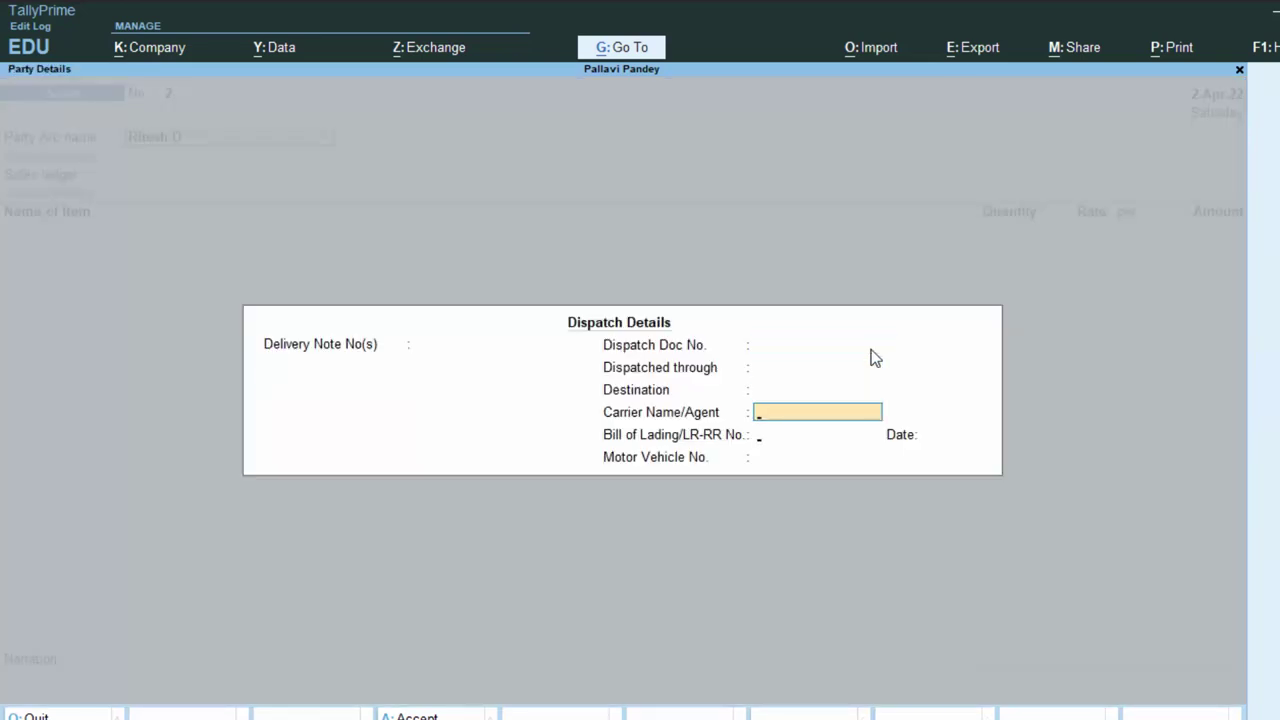
key(Return)
key(Return)
key(Return)
key(Return)
- Accept the default party details, choose Sales as the sales ledger, and quit the voucher without saving
key(Return)
key(Return)
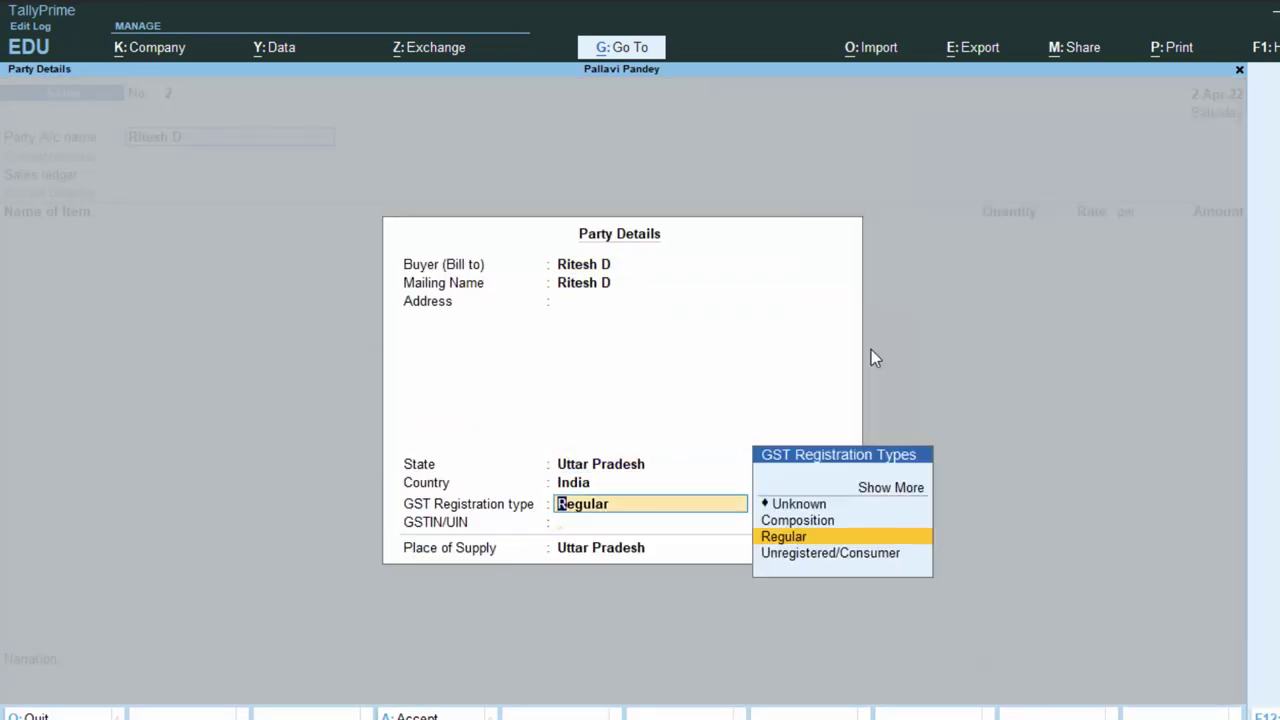
key(Return)
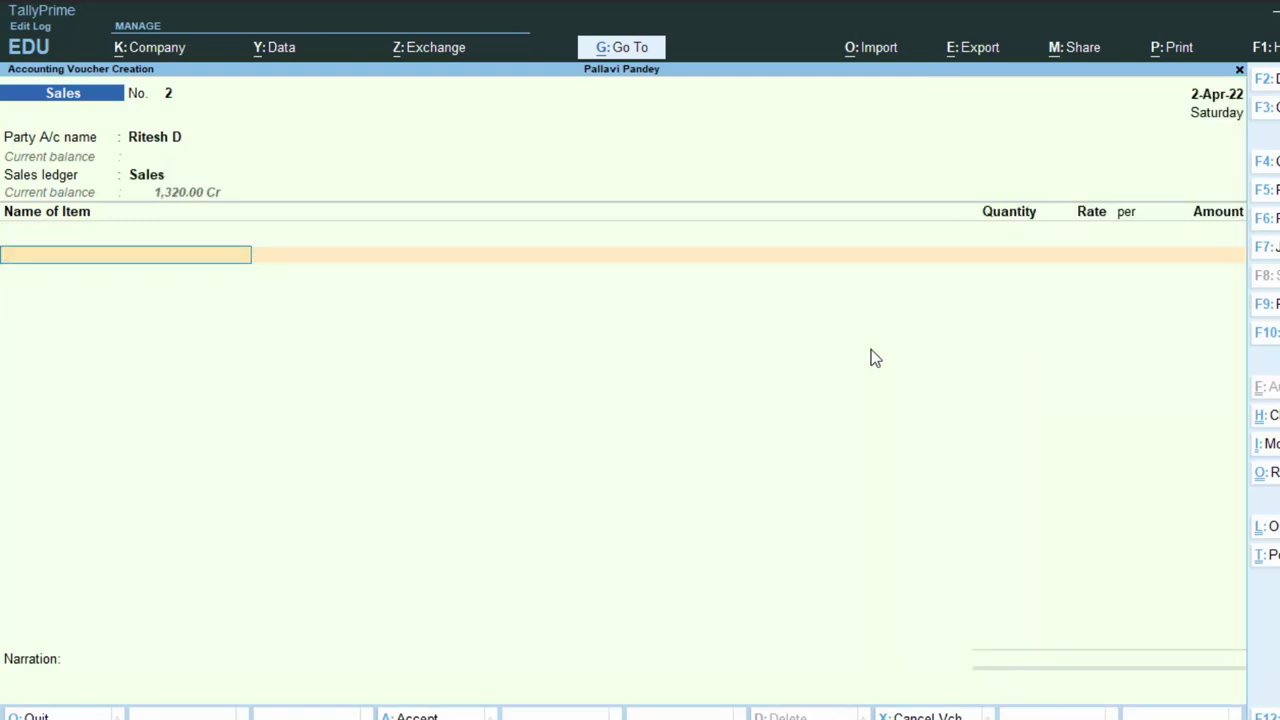
key(Escape)
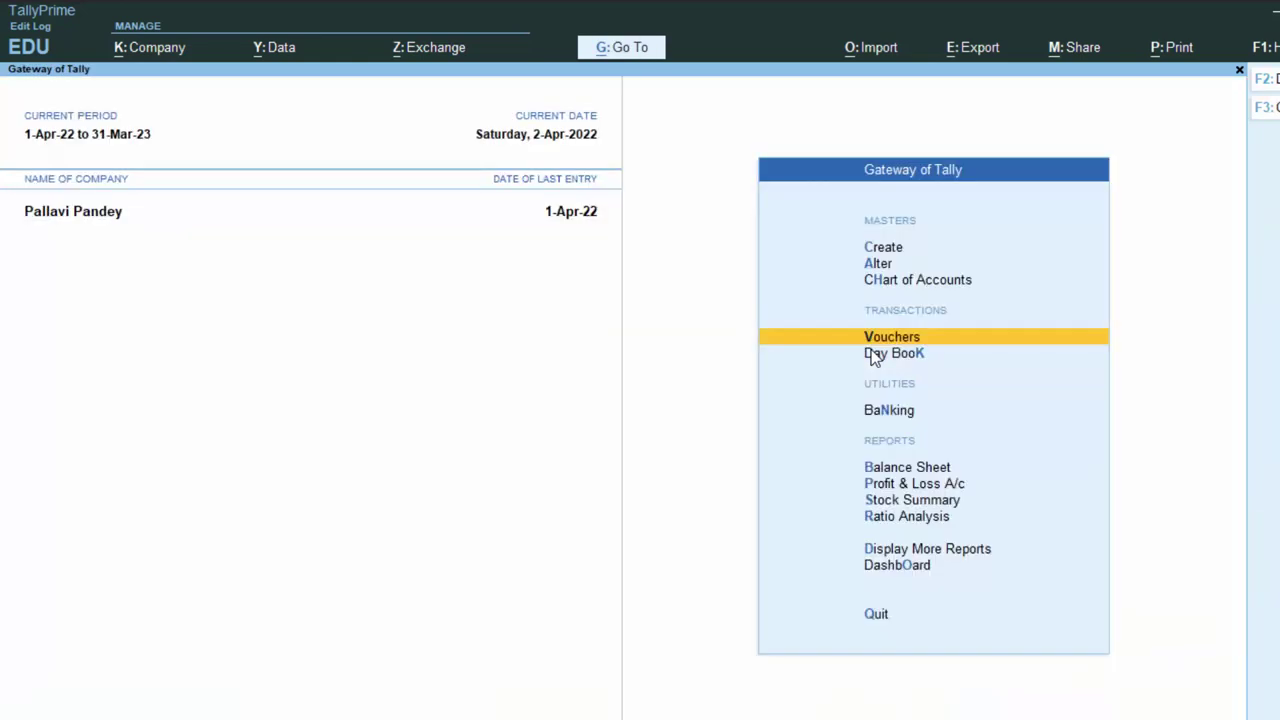
- Open the Sales ledger for alteration
key(a)
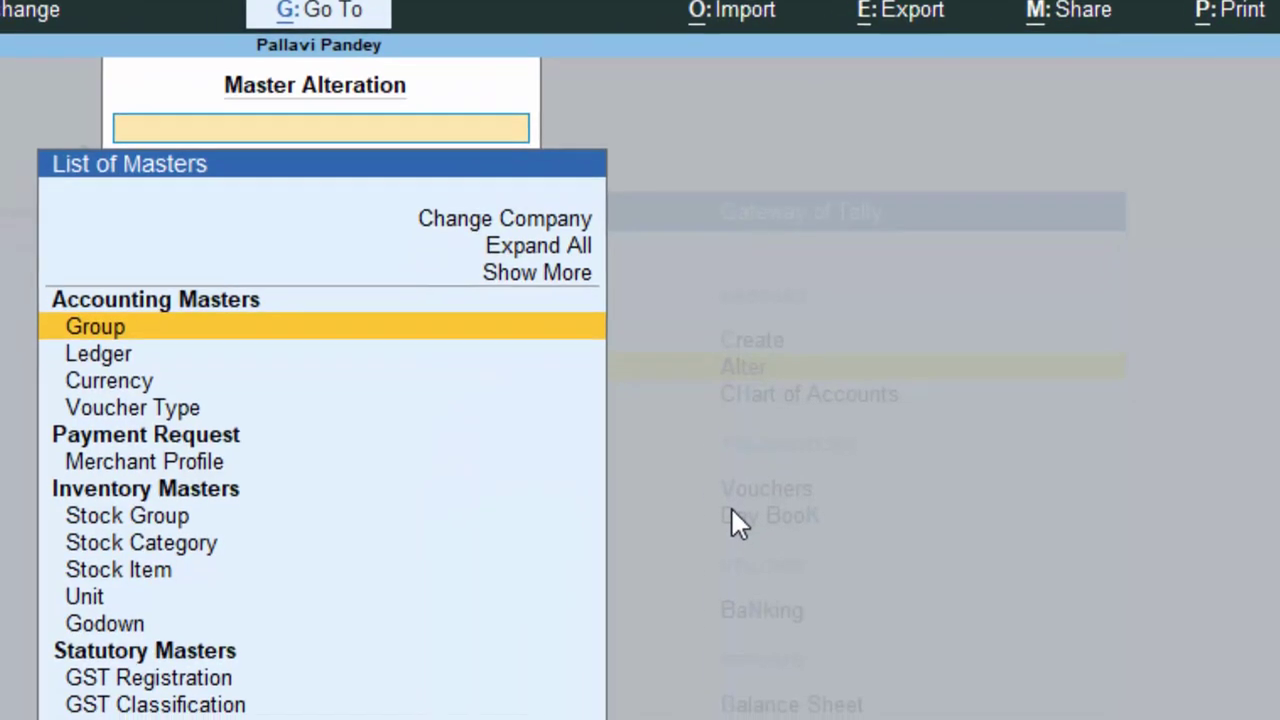
key(Down)
key(Return)
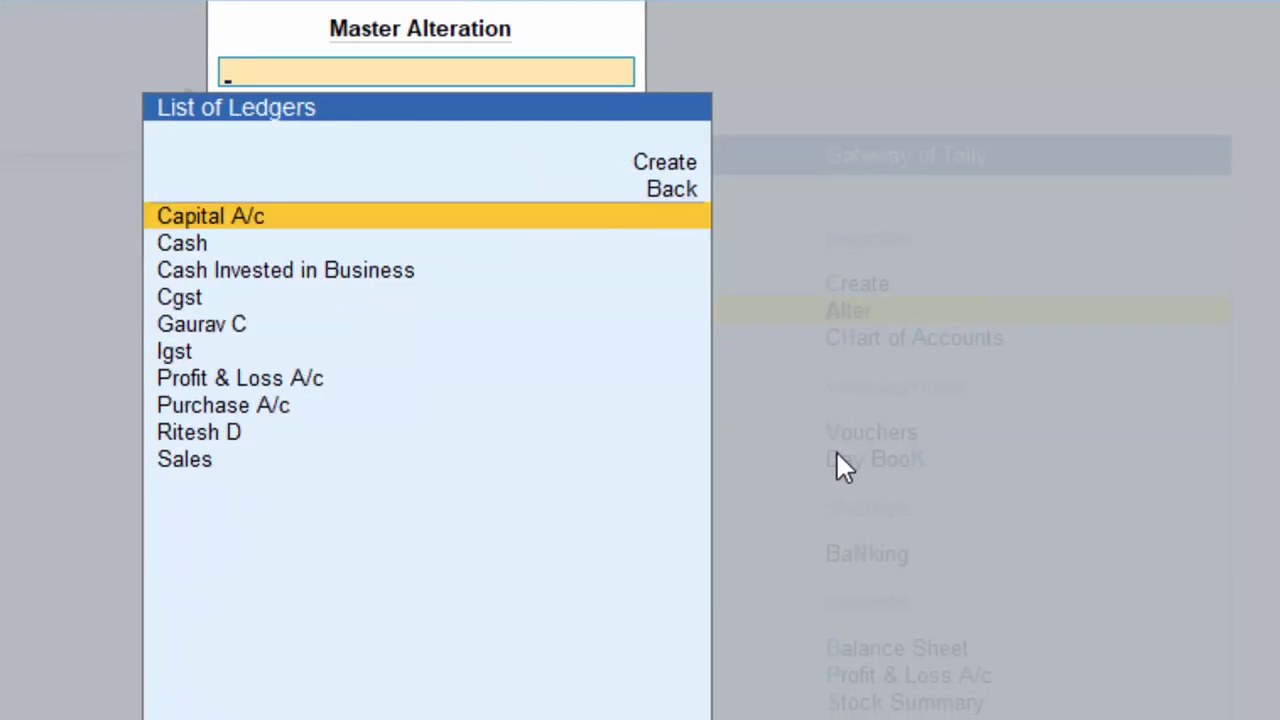
key(Down)
key(Down)
key(Down)
key(Down)
key(Down)
key(Down)
key(Down)
key(Down)
key(Down)
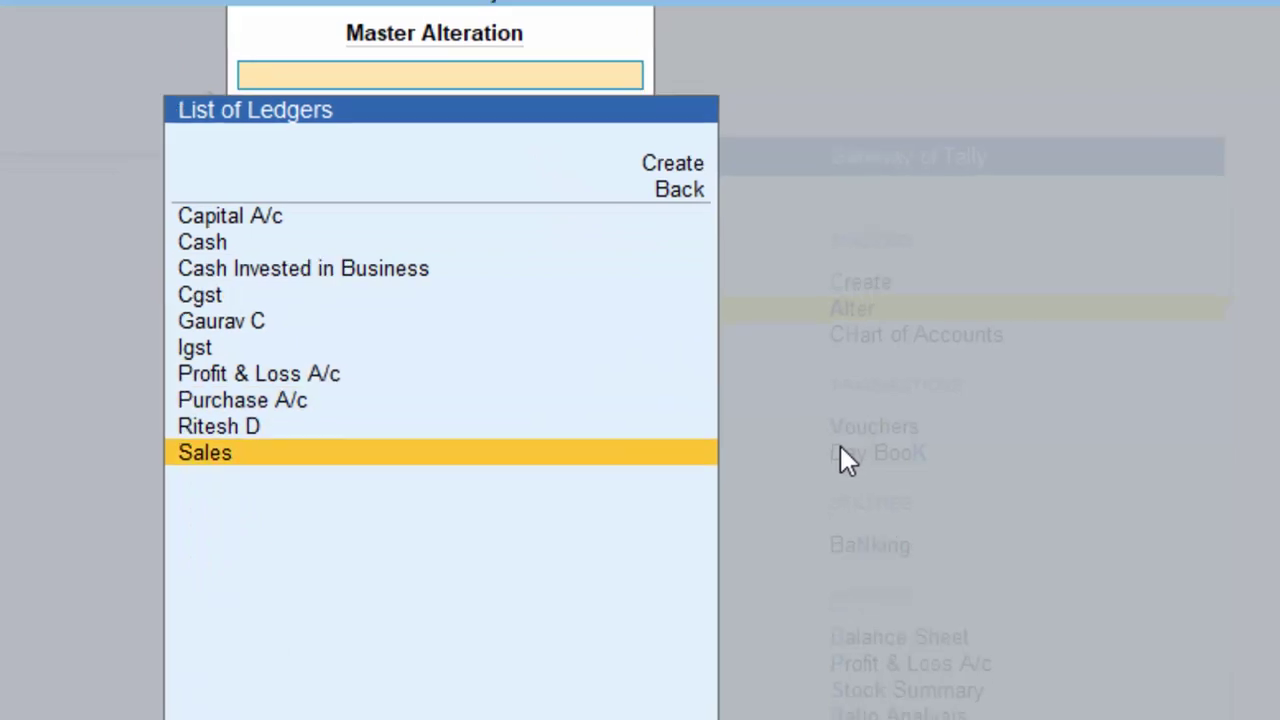
key(Return)
- Check the Sales ledger's GST applicability, GST rate details and type of supply, keeping the existing values, and leave master alteration
key(Return)
key(Return)
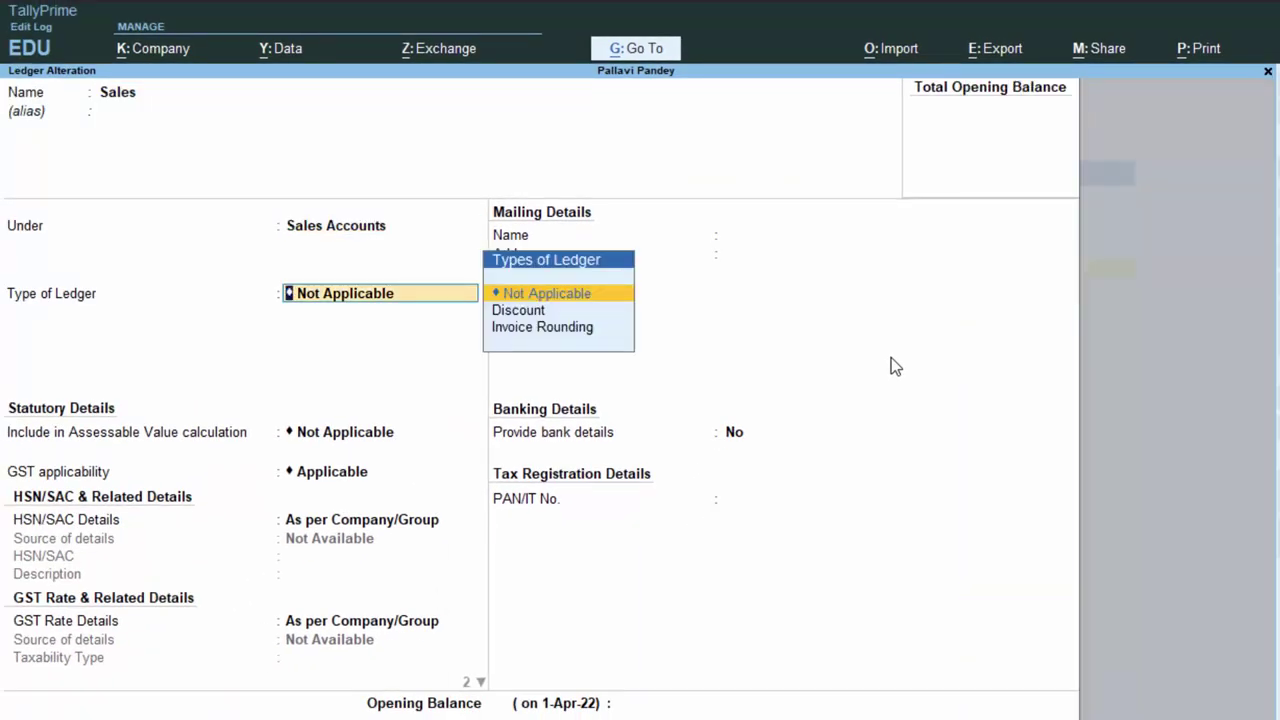
key(Return)
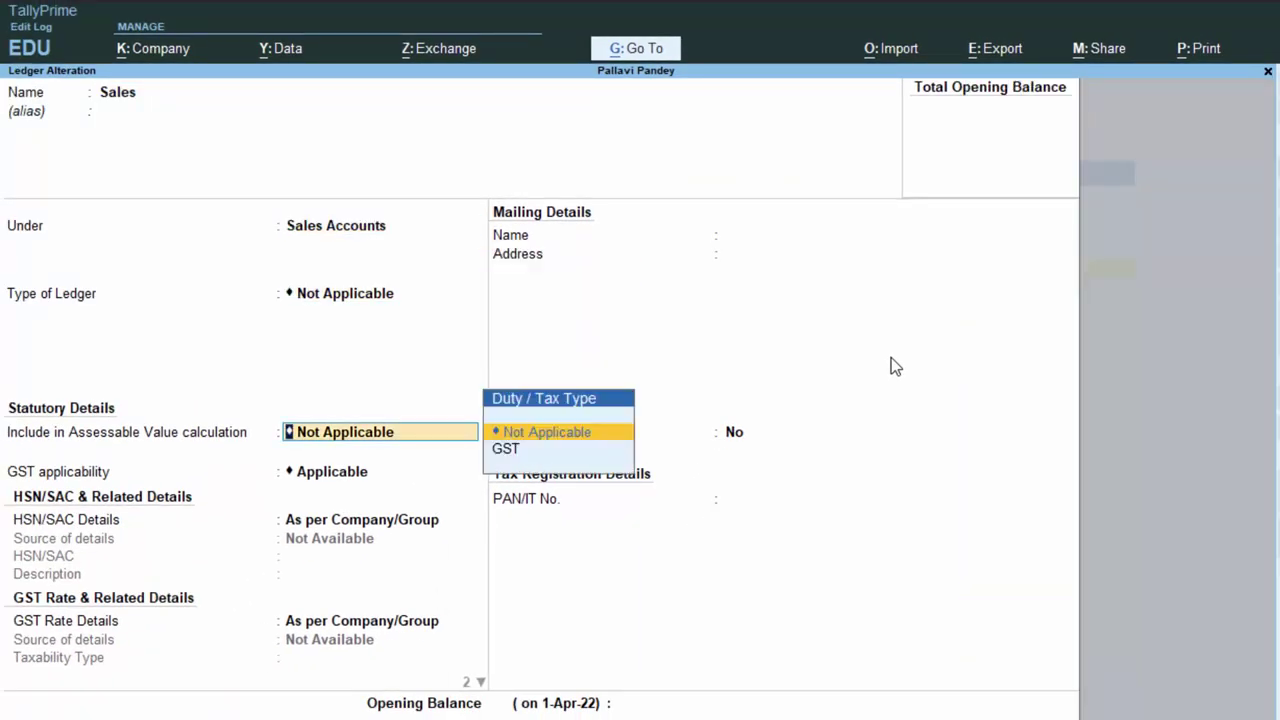
key(Return)
key(Return)
key(Return)
key(Return)
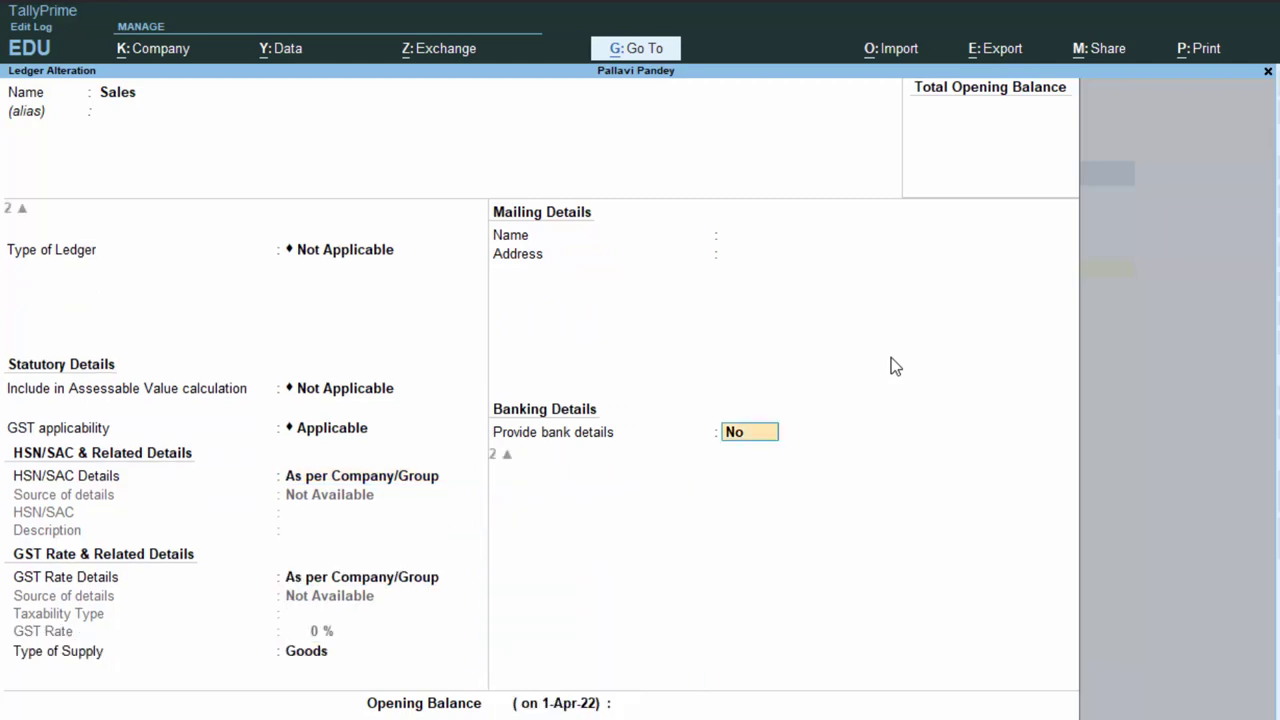
key(BackSpace)
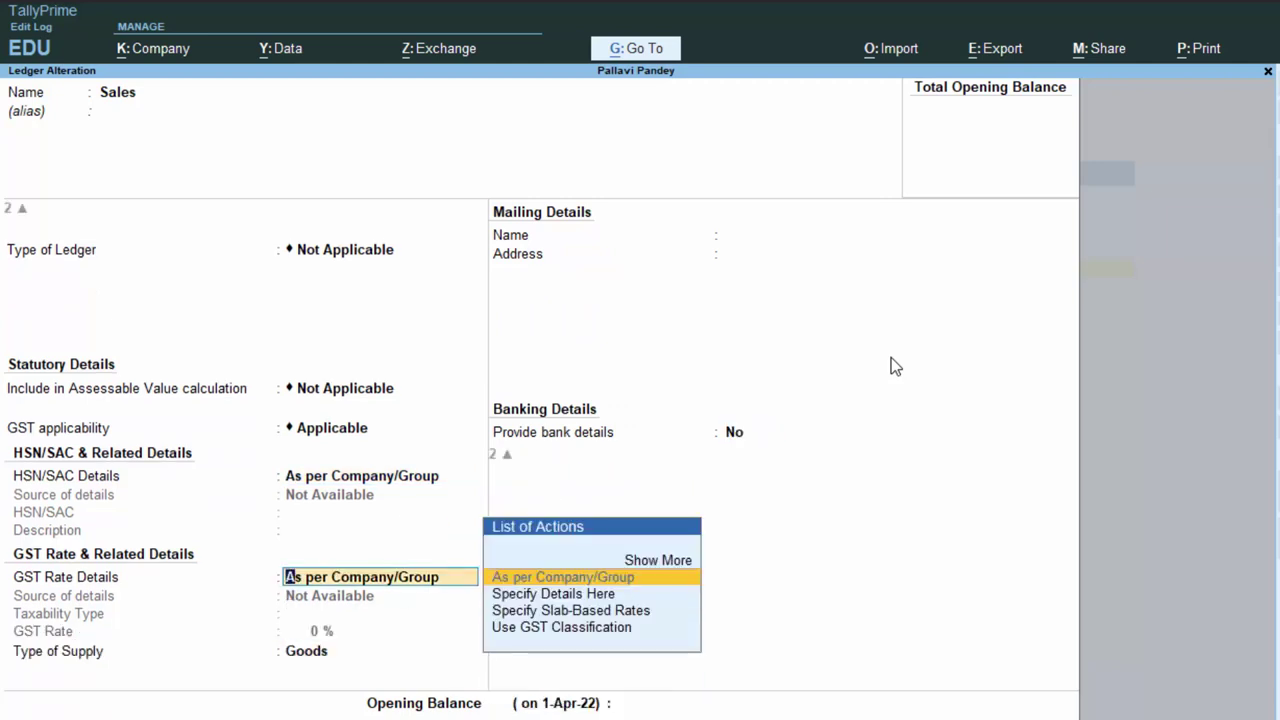
key(Return)
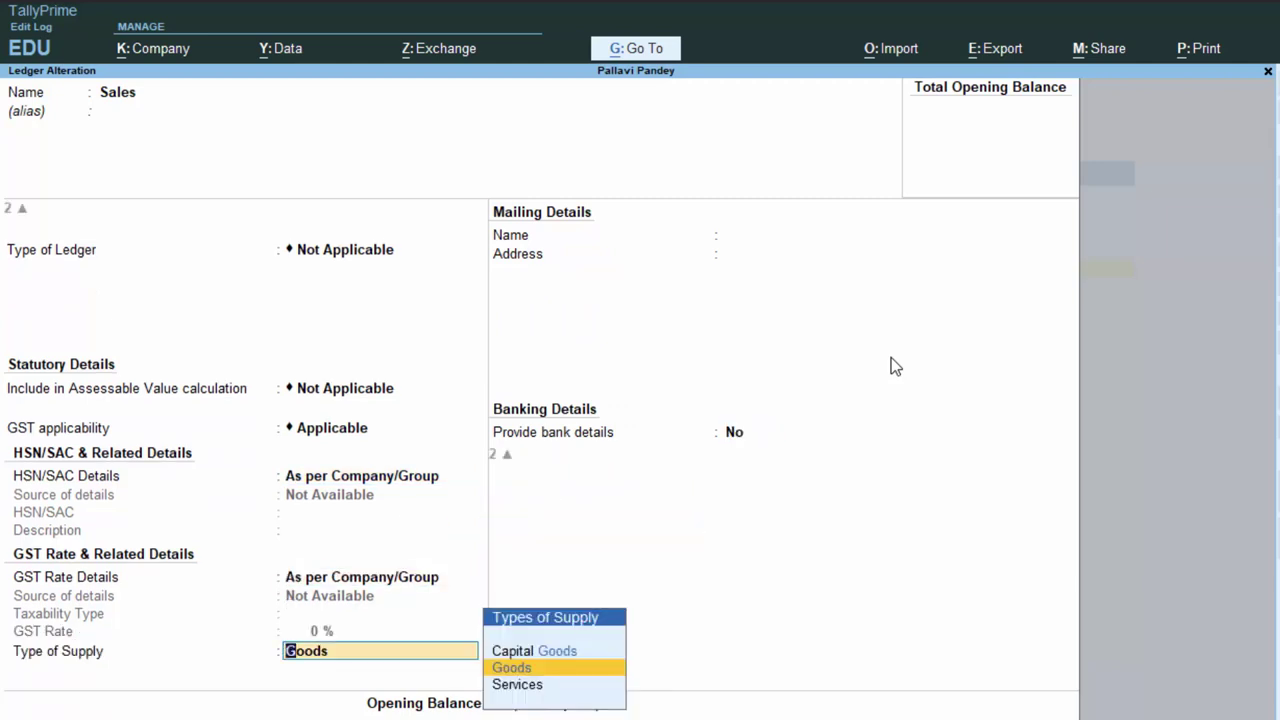
key(Return)
key(Return)
key(Return)
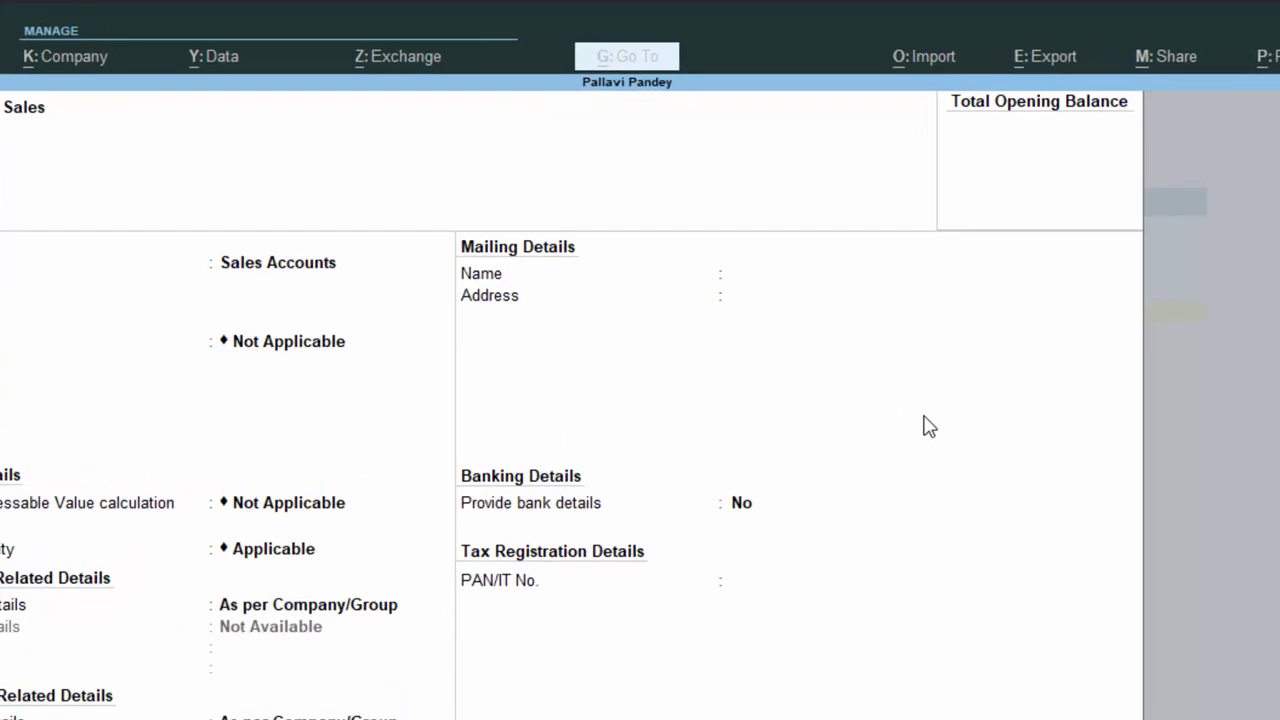
key(Return)
key(Escape)
key(Escape)
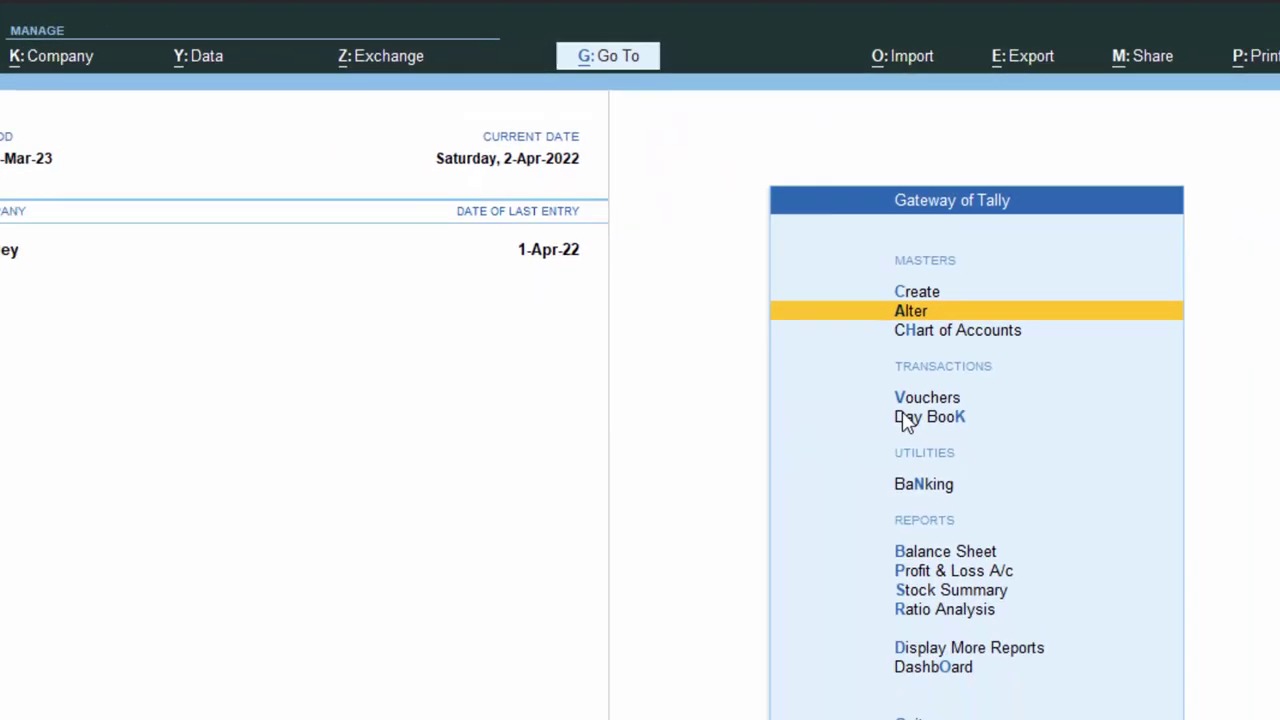
key(v)
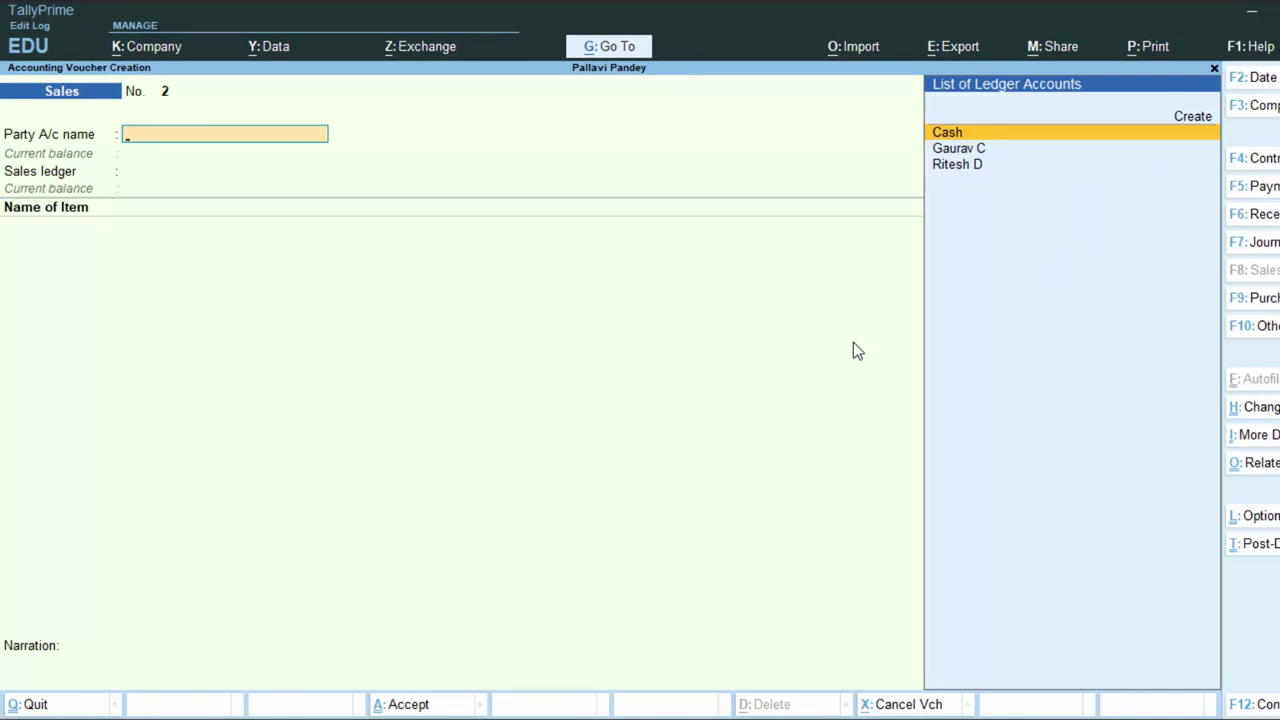
key(Escape)
key(y)
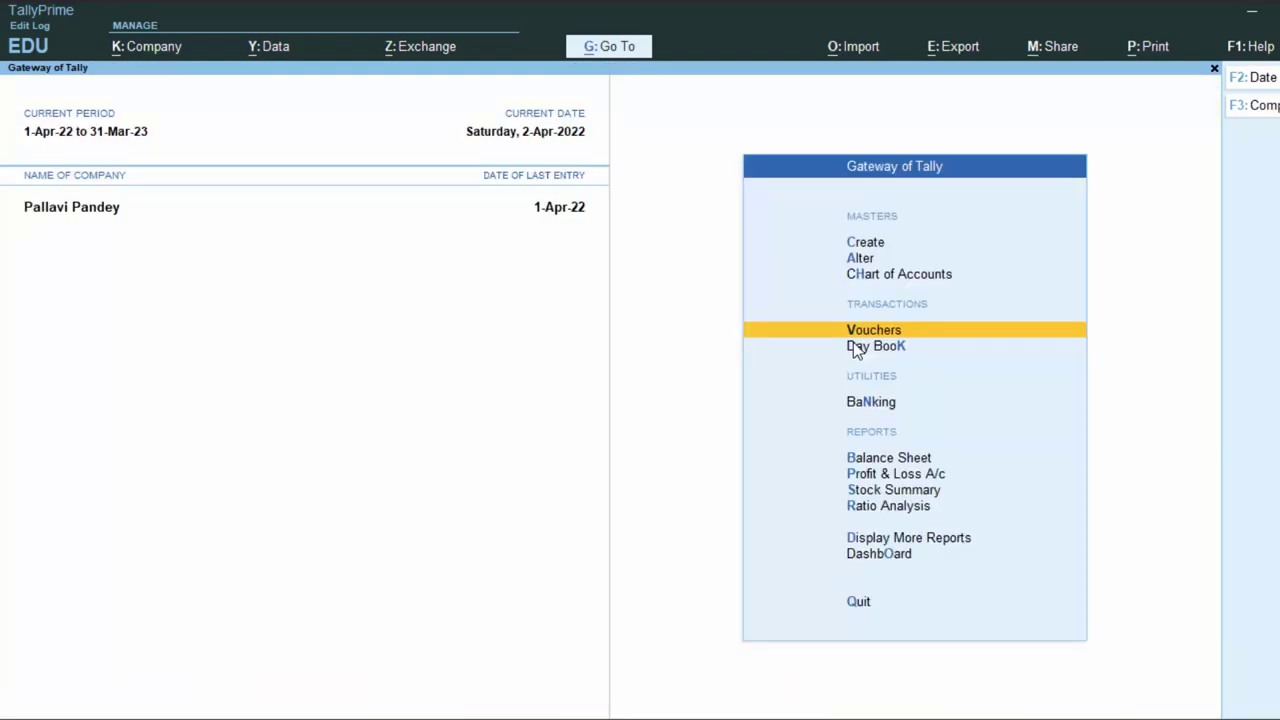
- Open the Day Book and set its period from 1-4-22 to 2-4-2022
click(856, 347)
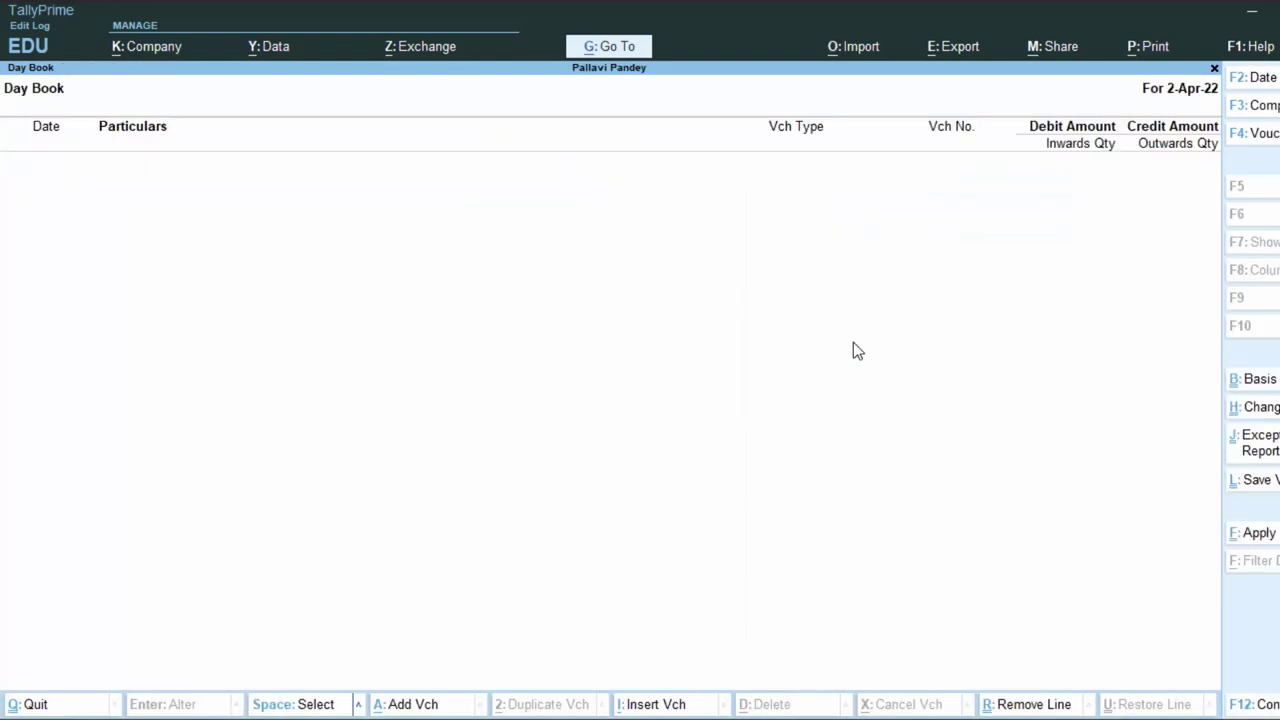
key(alt+F2)
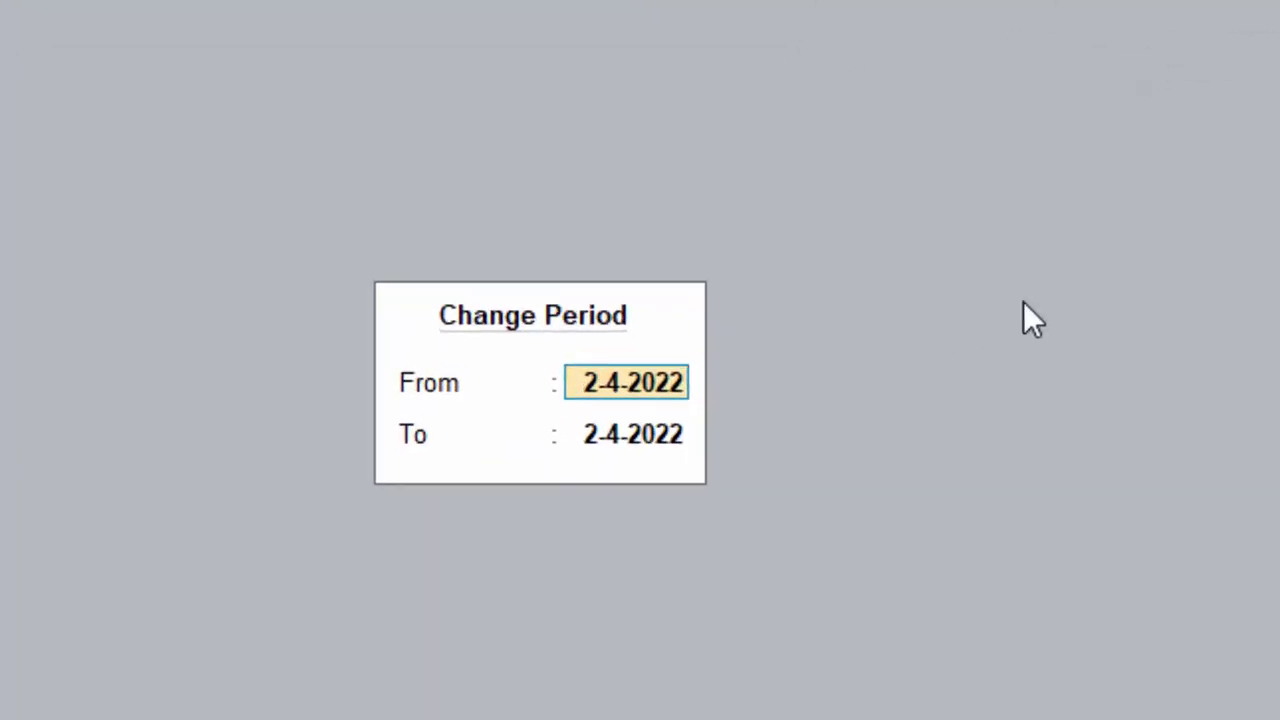
text(1-4-2)
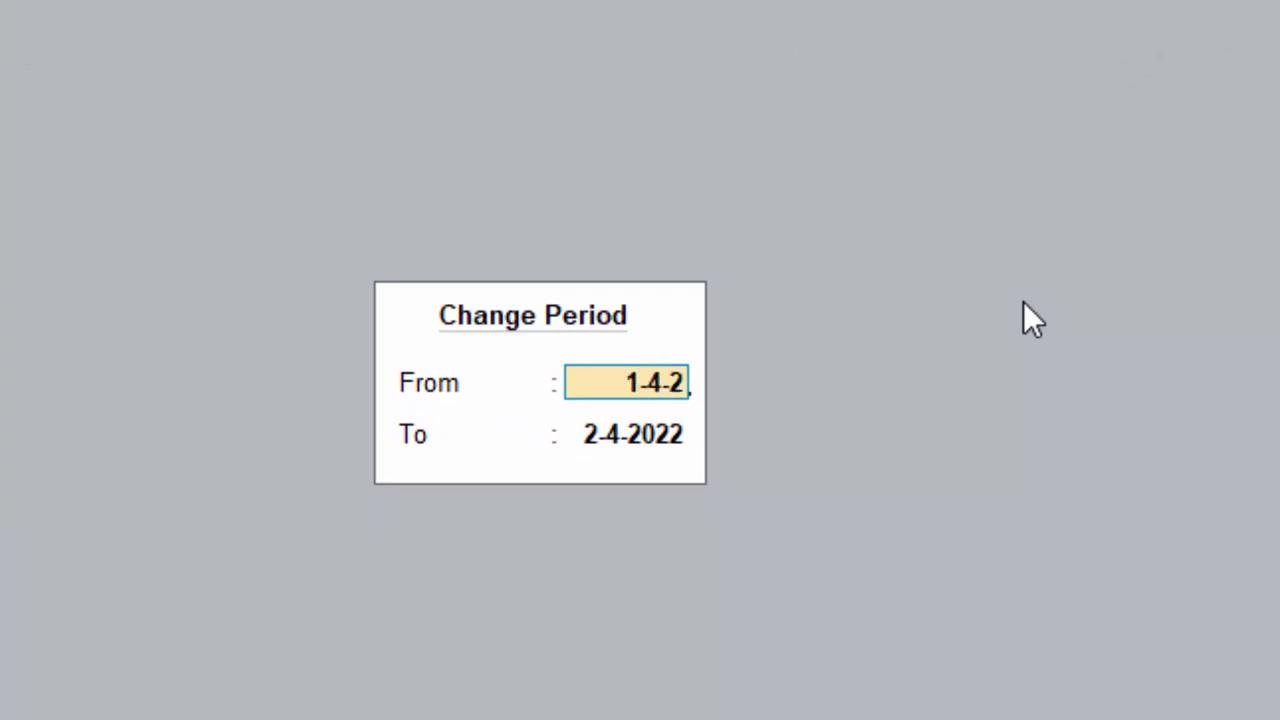
text(2)
key(Return)
key(Return)
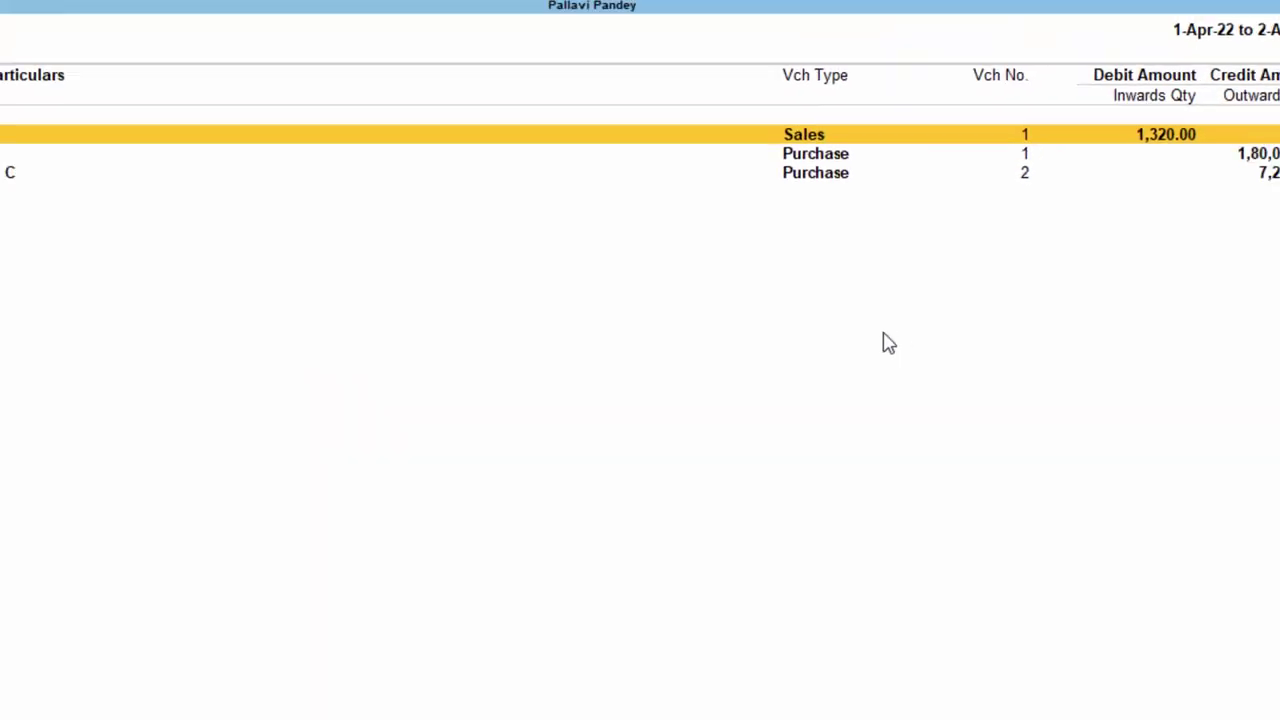
- Review the cash sales voucher and the cash purchase voucher for CPU in the Day Book, and leave both without changes
key(Return)
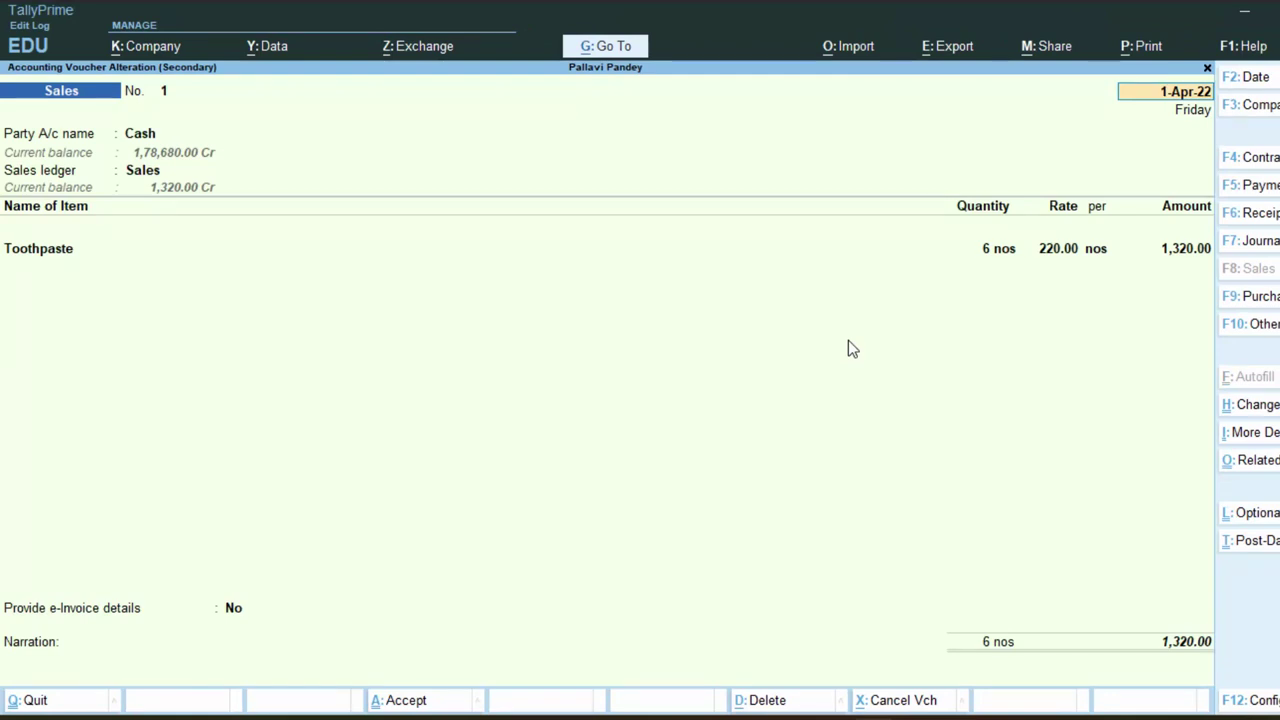
key(Escape)
key(y)
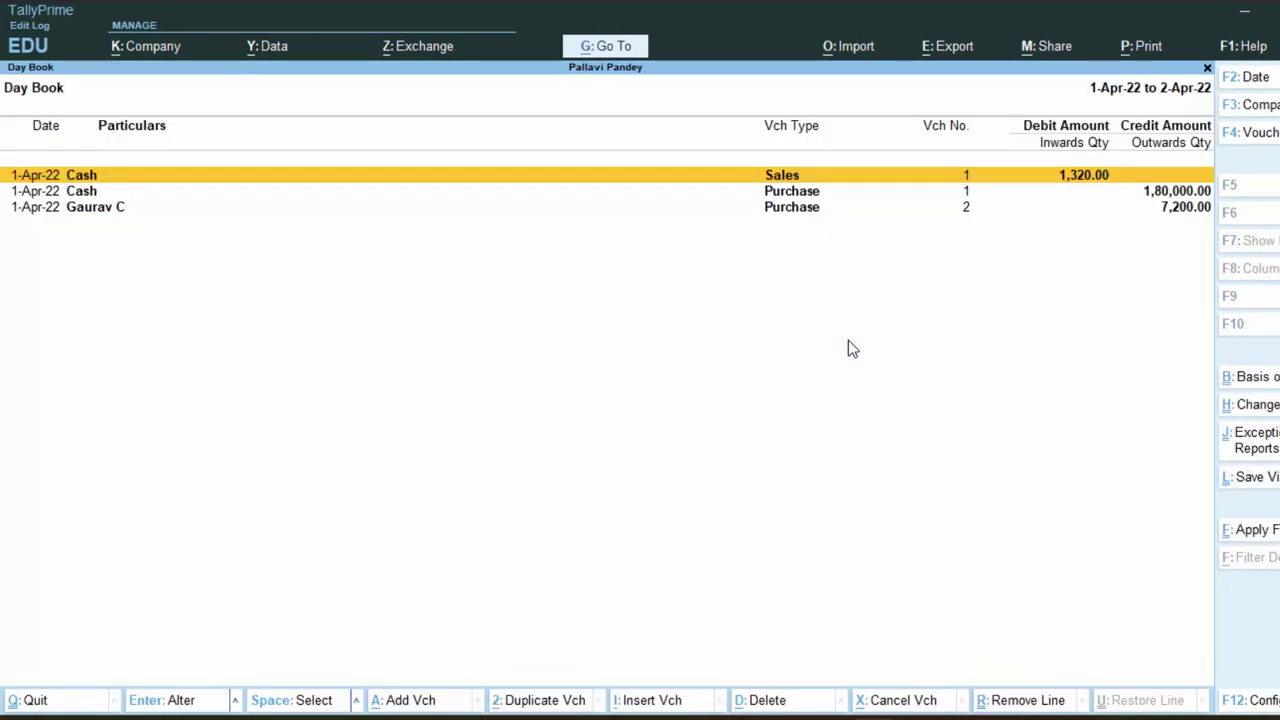
key(Down)
key(Return)
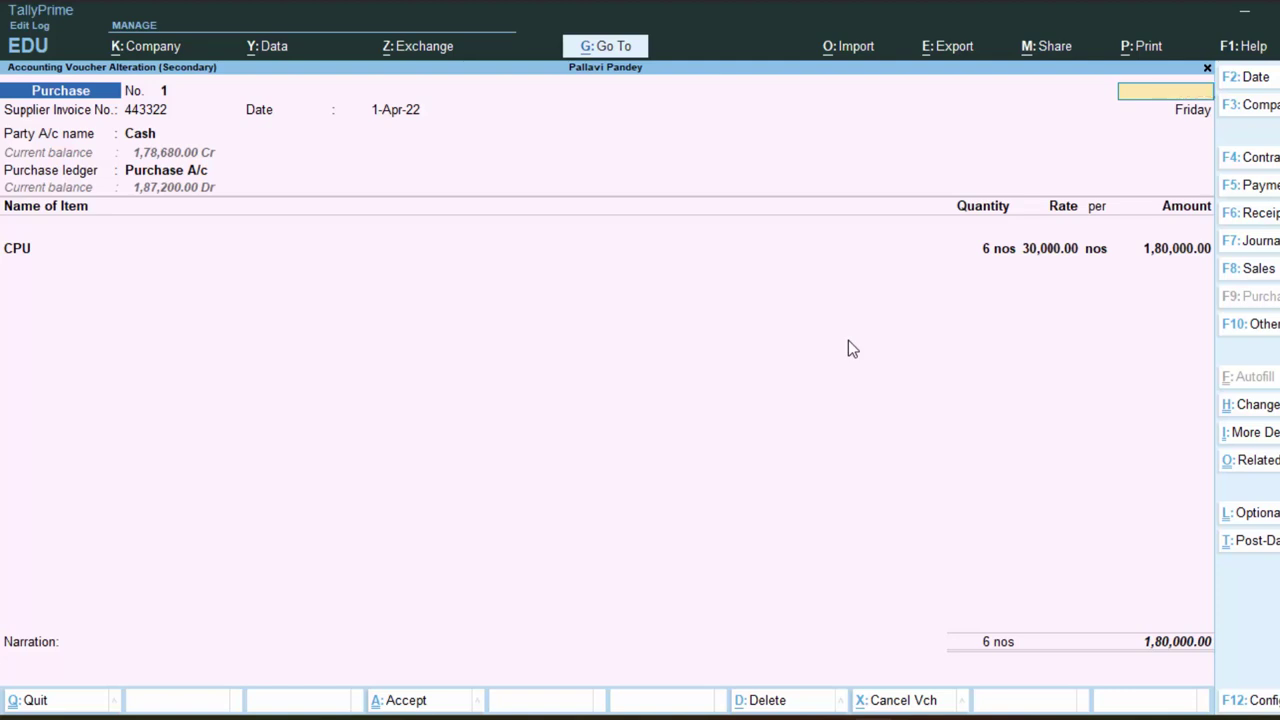
key(Escape)
key(y)
key(Escape)
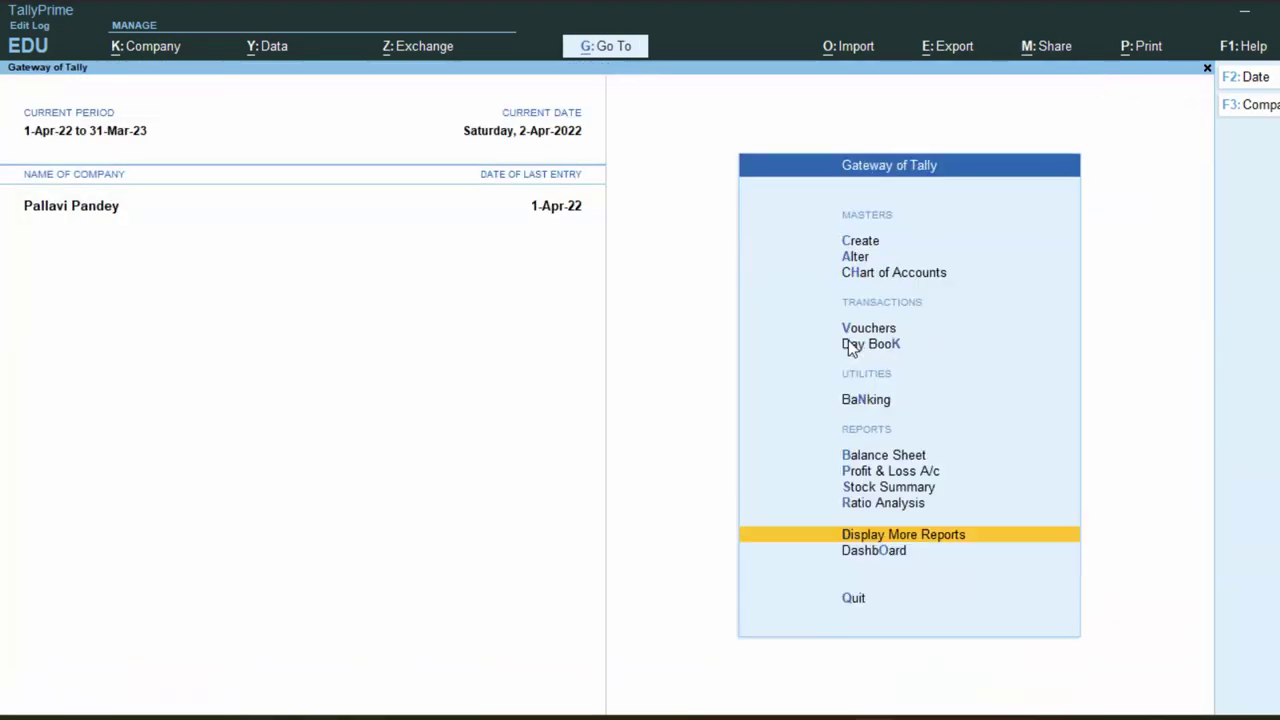
- Start a new sales voucher and choose the last customer in the ledger list as the party account
key(v)
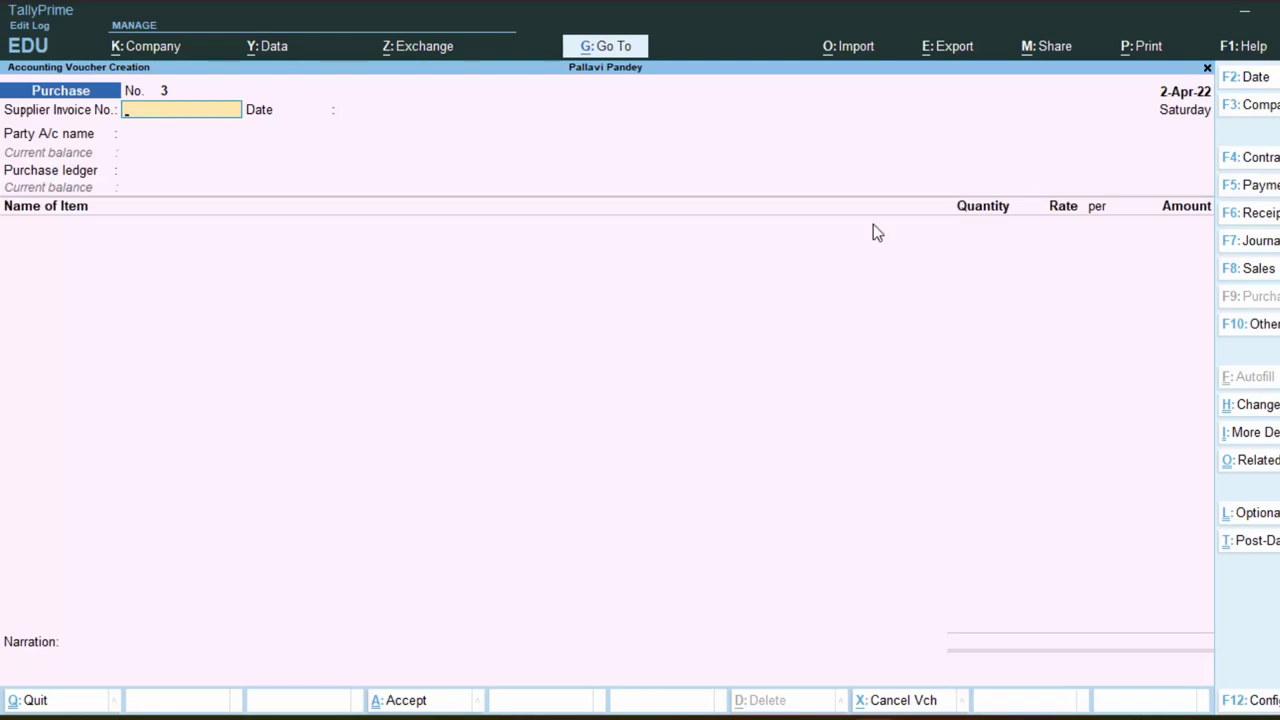
click(1235, 280)
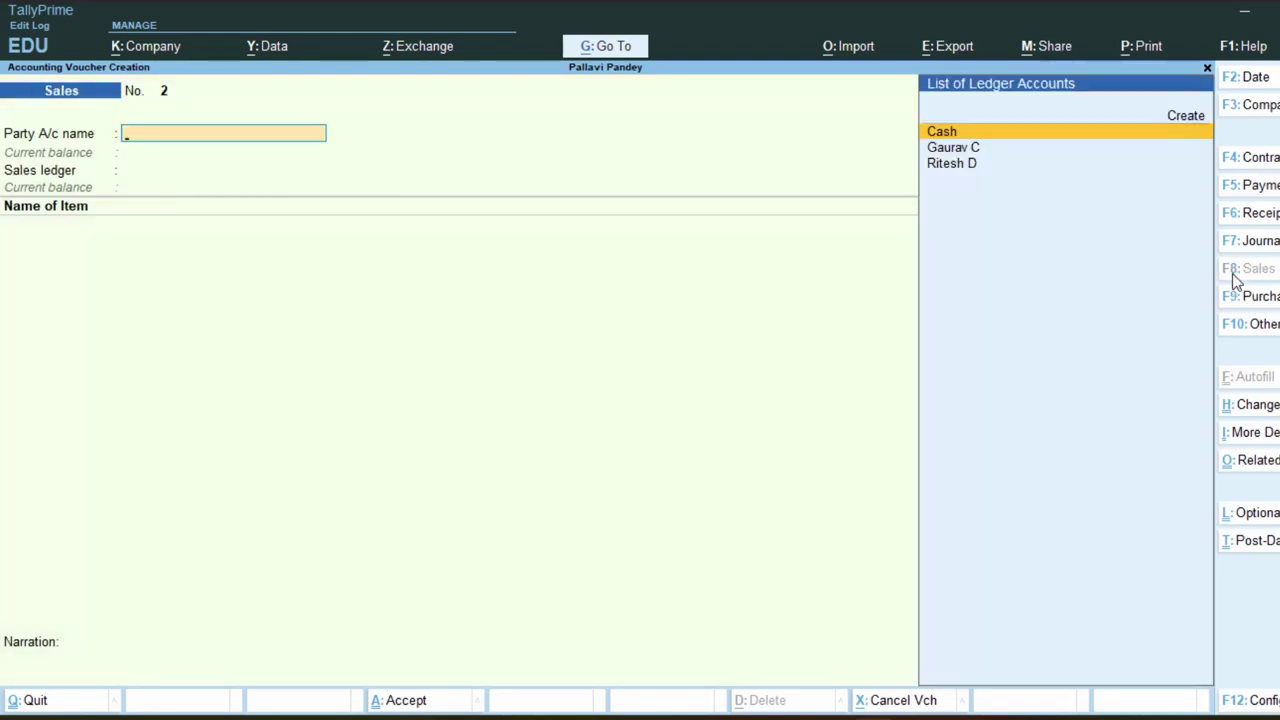
key(Down)
key(Down)
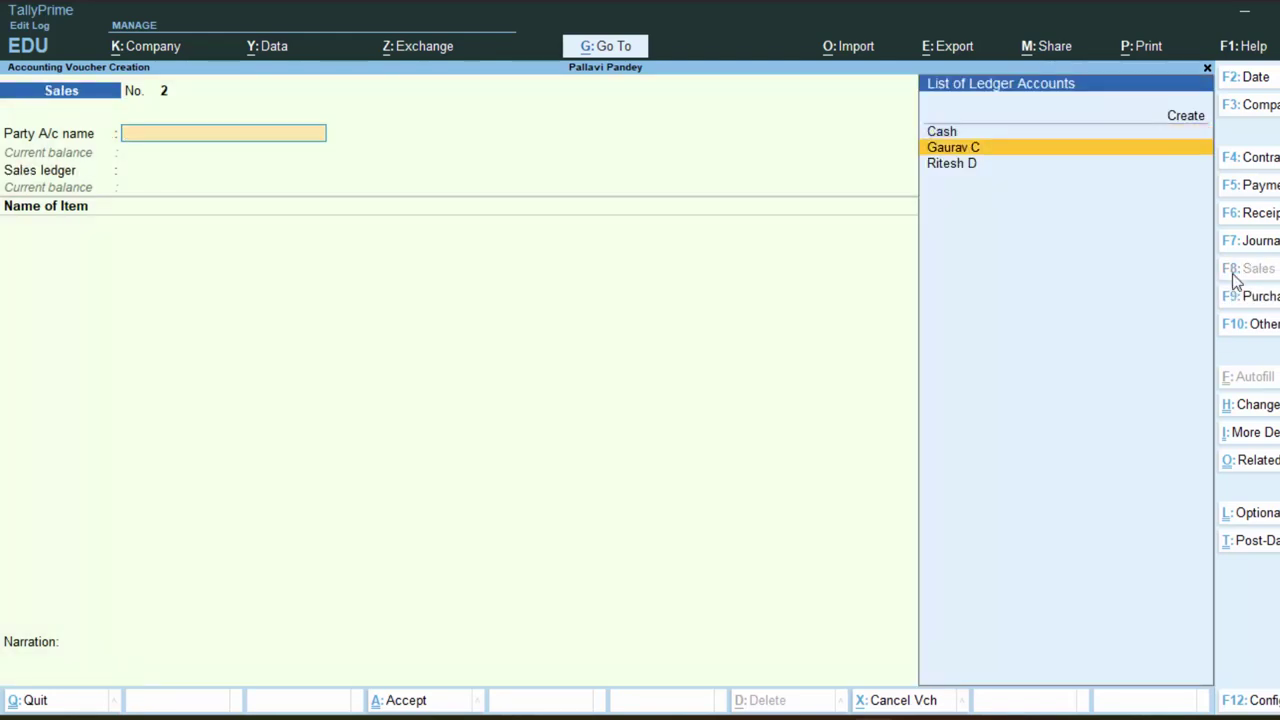
key(Return)
- Accept the default dispatch and party details, and choose Sales as the sales ledger
key(Return)
key(Return)
key(Return)
key(Return)
key(Return)
key(Return)
key(Return)
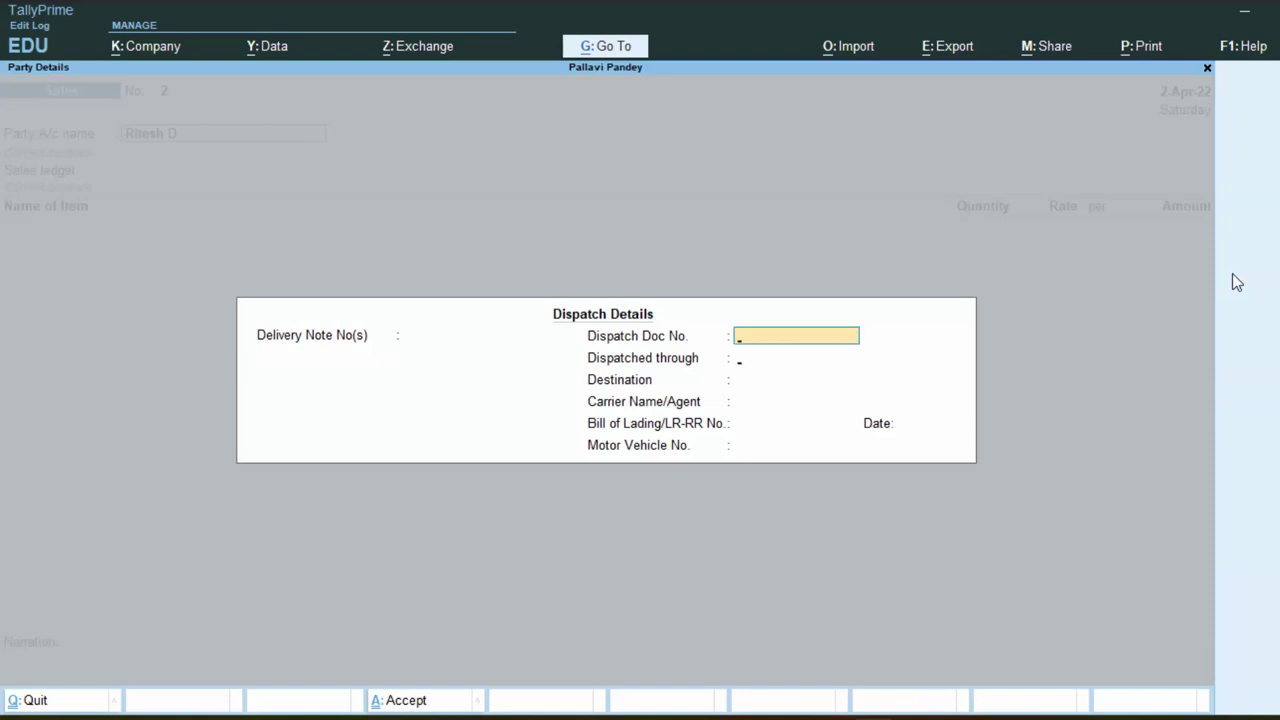
key(Return)
key(Return)
key(Return)
key(Return)
key(Return)
key(Return)
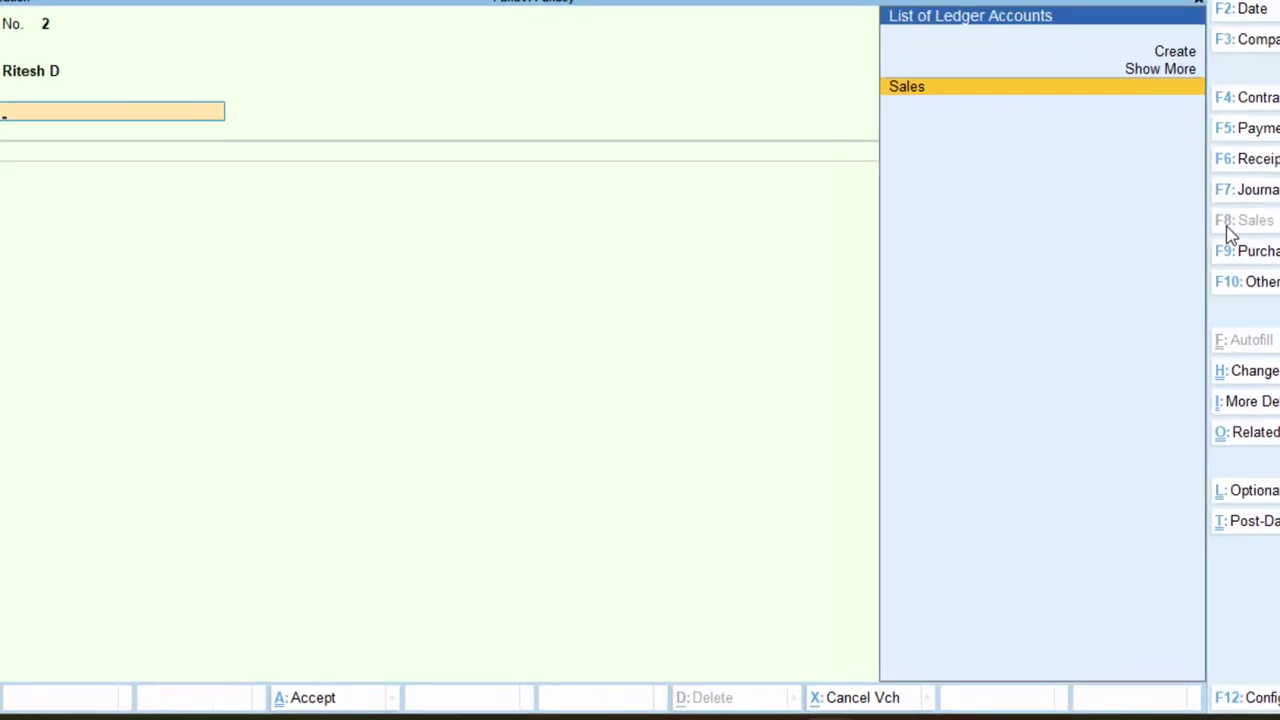
key(Return)
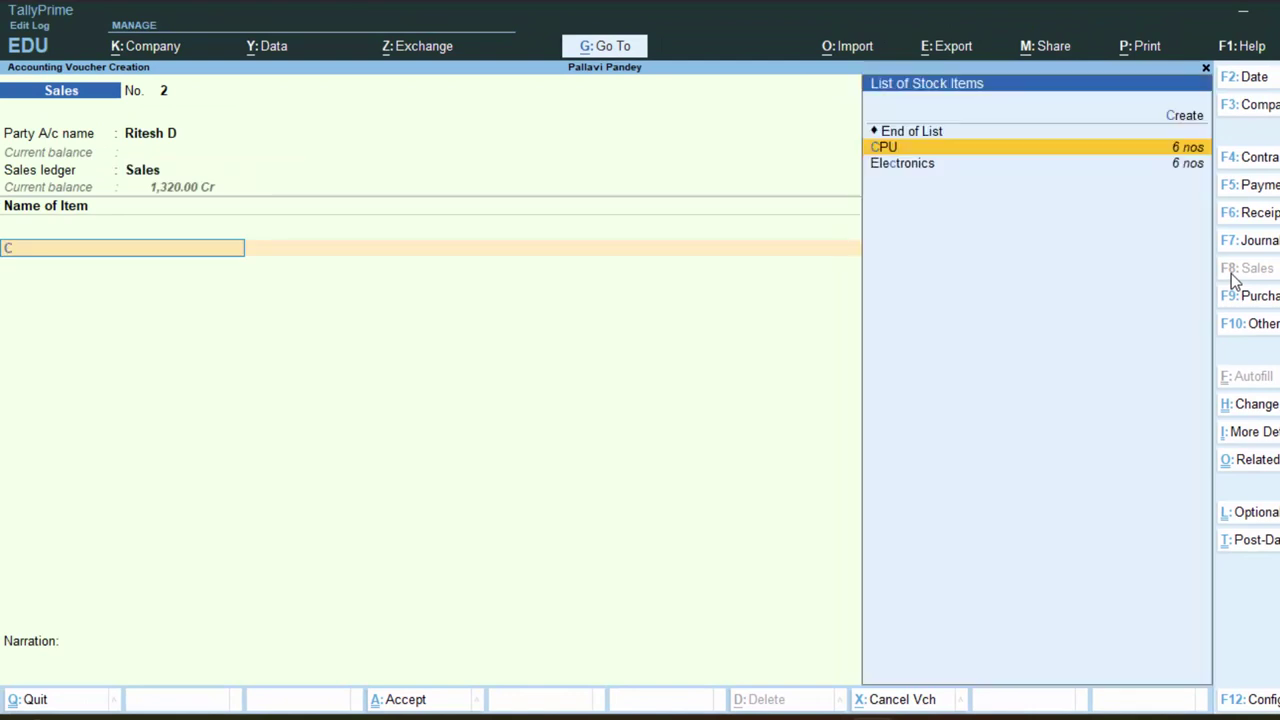
- Add the stock item CPU with quantity 2 nos at a rate of 50000, and end the item list
key(Return)
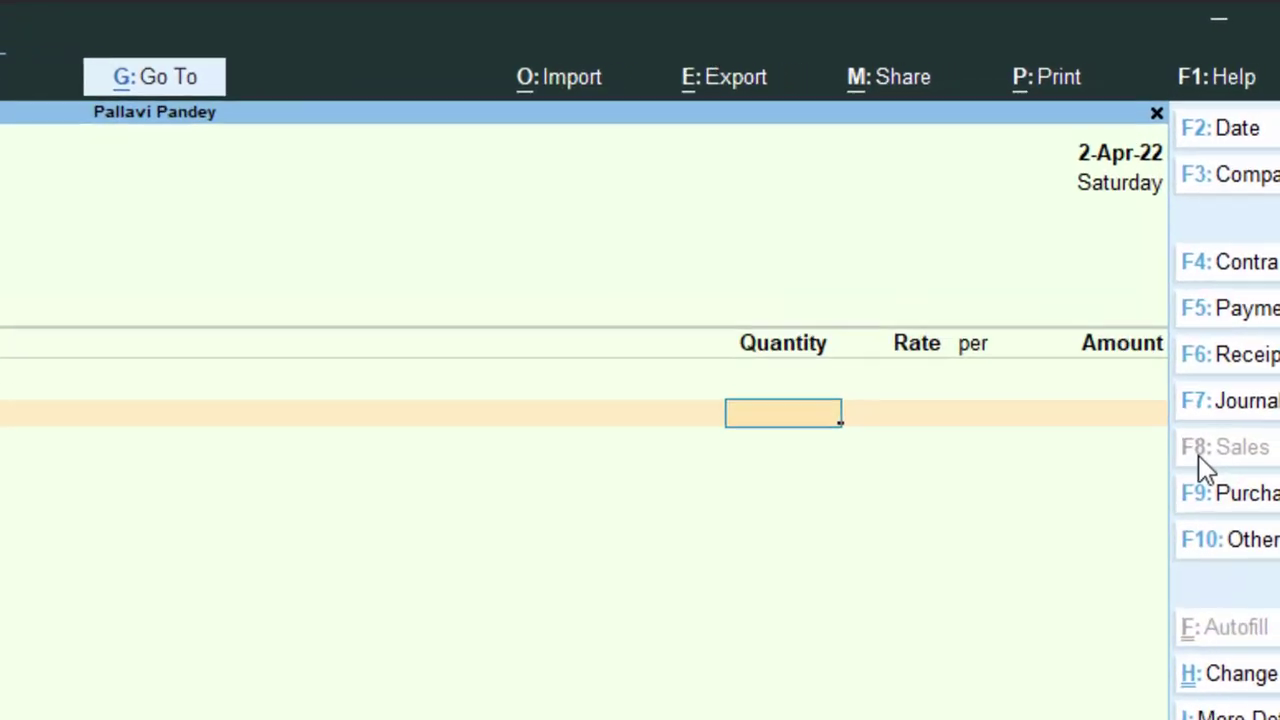
text(2)
key(Return)
text(50000)
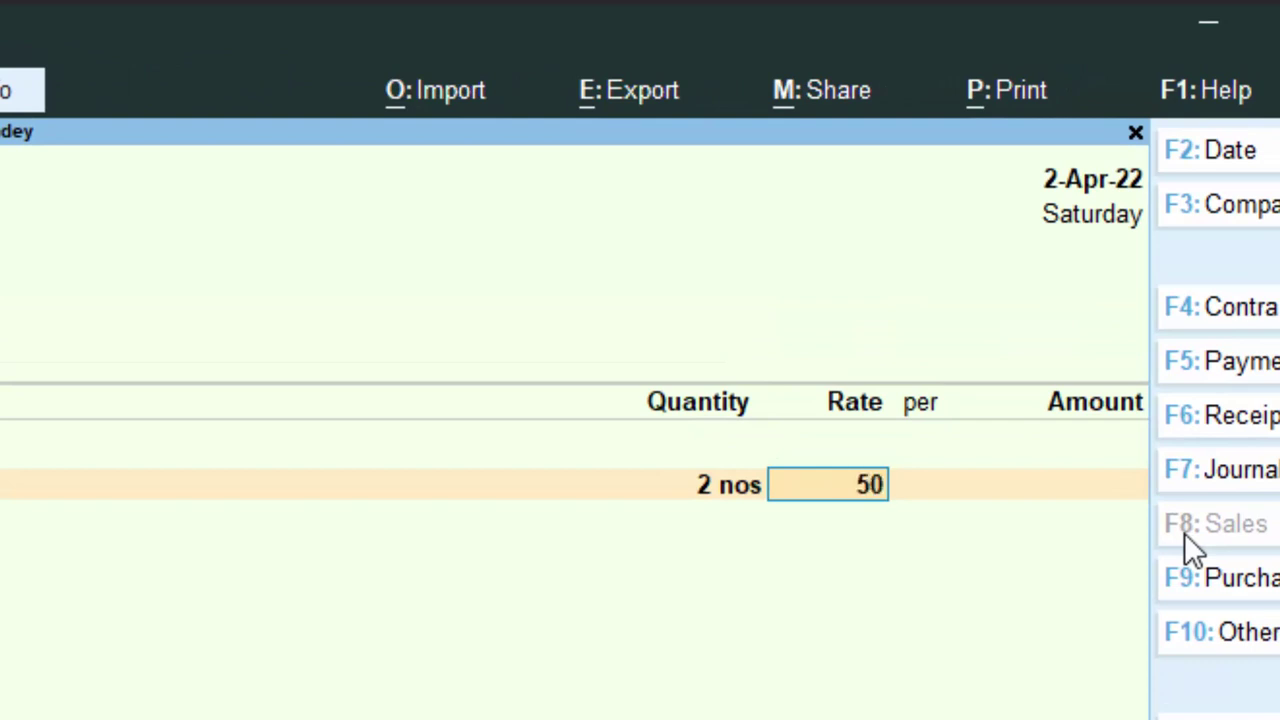
key(Return)
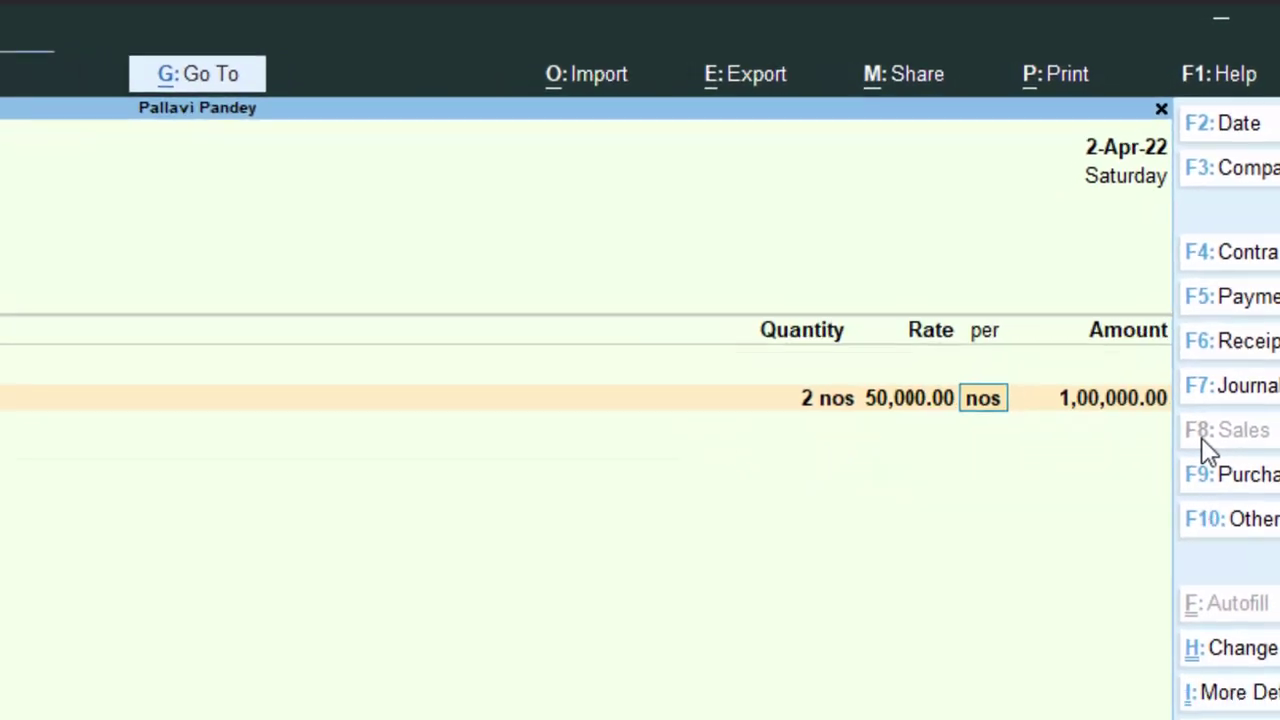
key(Return)
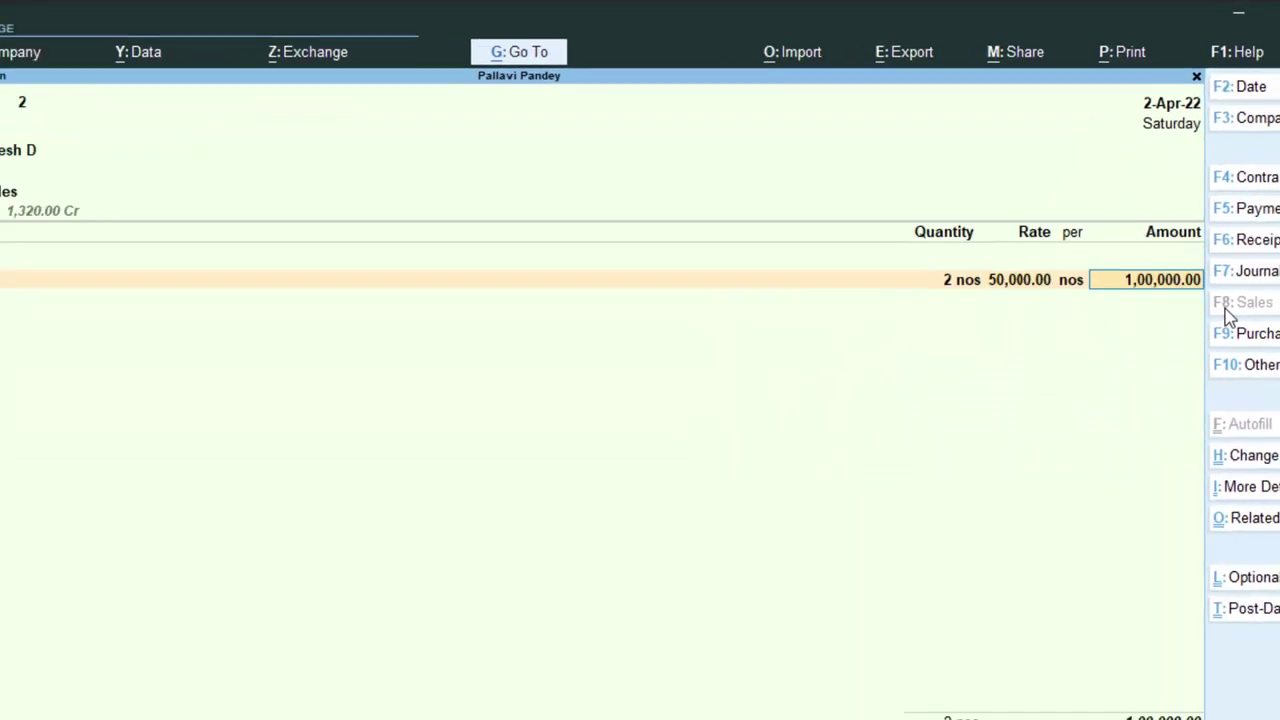
key(Return)
key(Return)
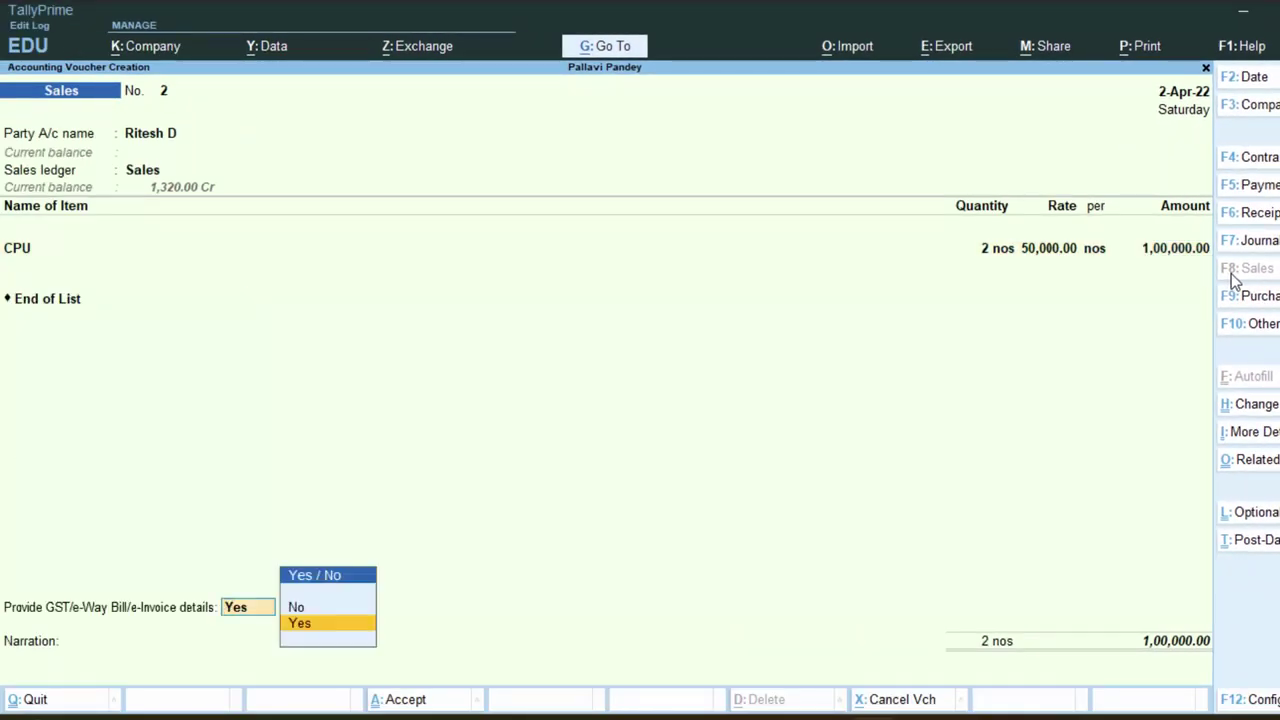
- Set the GST/e-Way Bill/e-Invoice details option to No, enter the narration "The Goods have been sold", and save the voucher
key(Up)
key(Return)
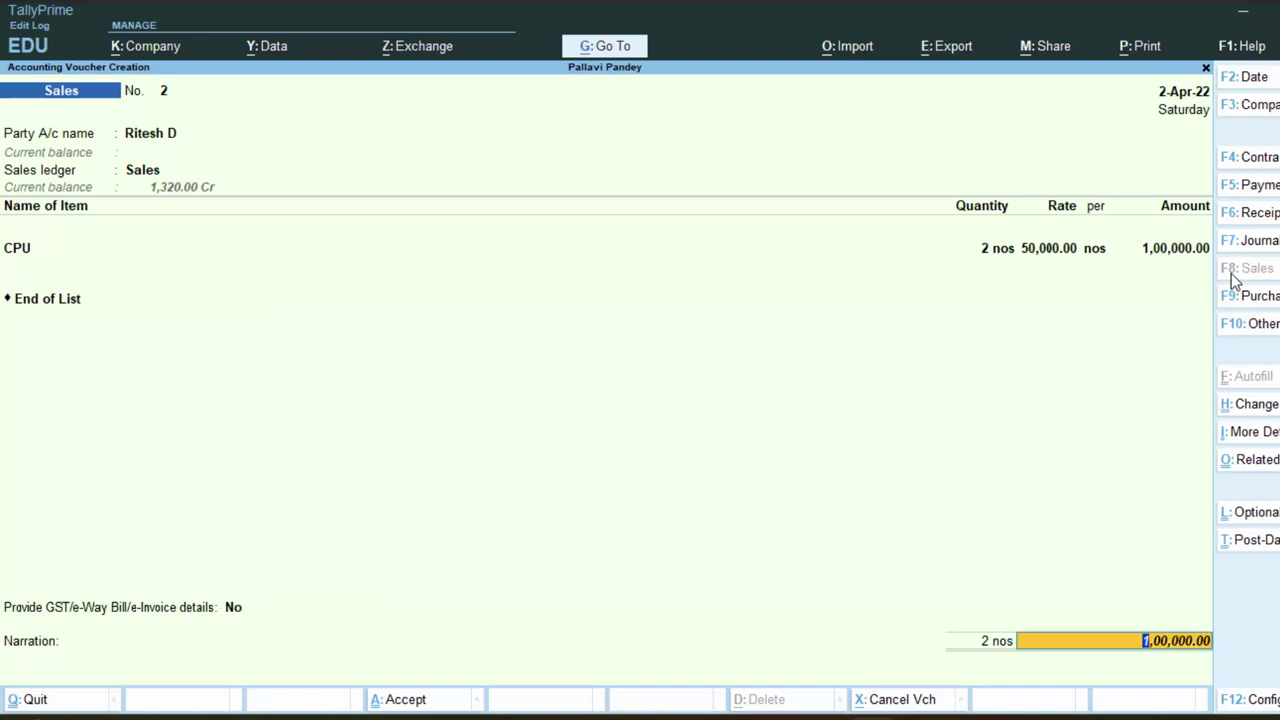
text(The Goo)
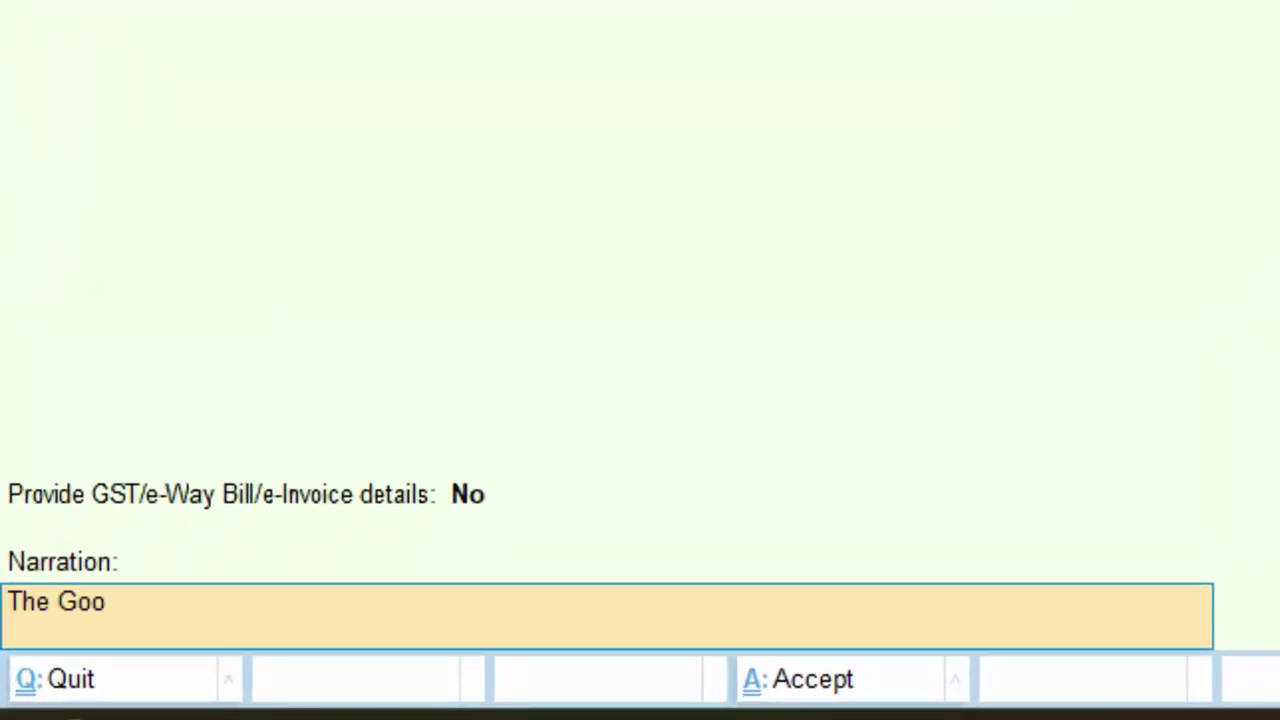
text(ds have been s)
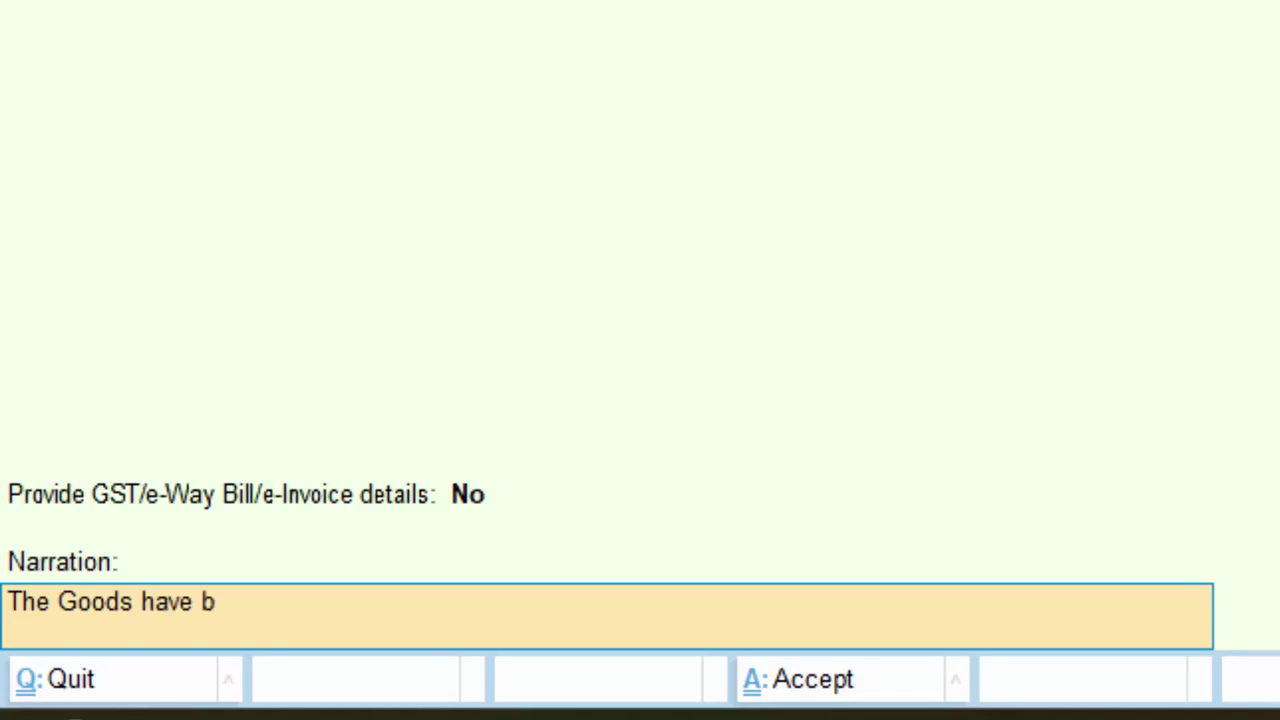
text(old)
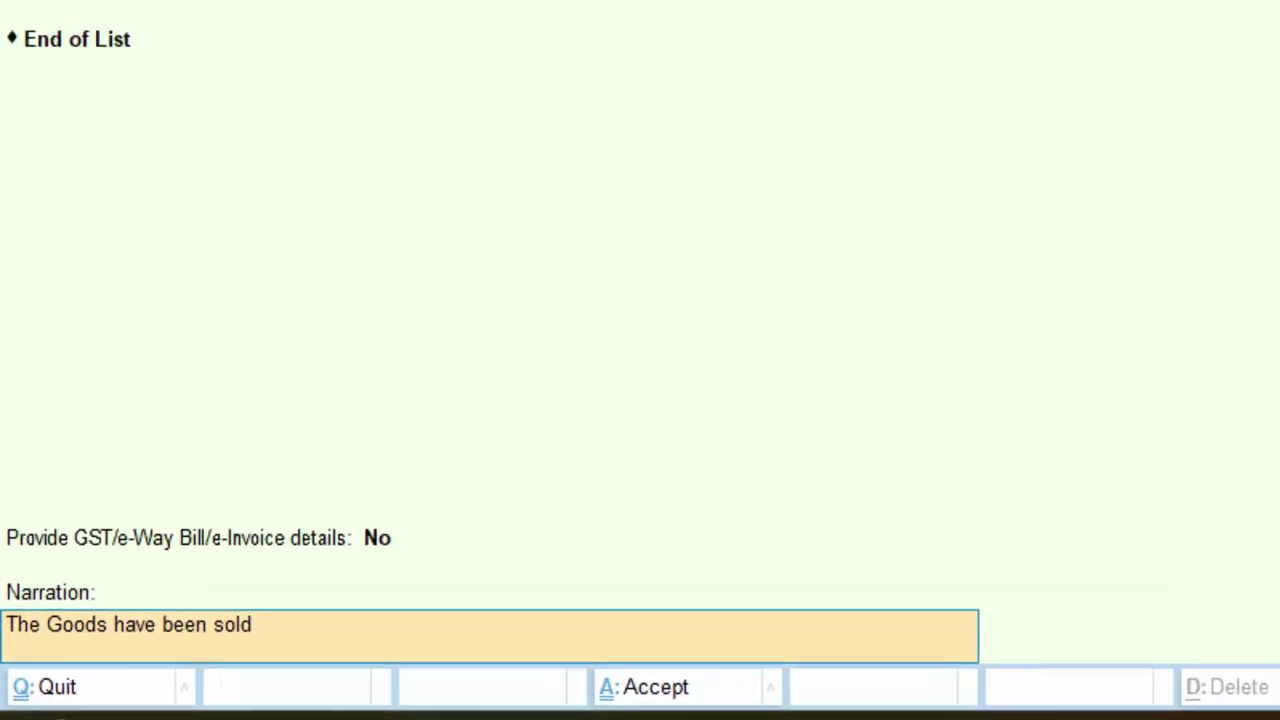
key(Return)
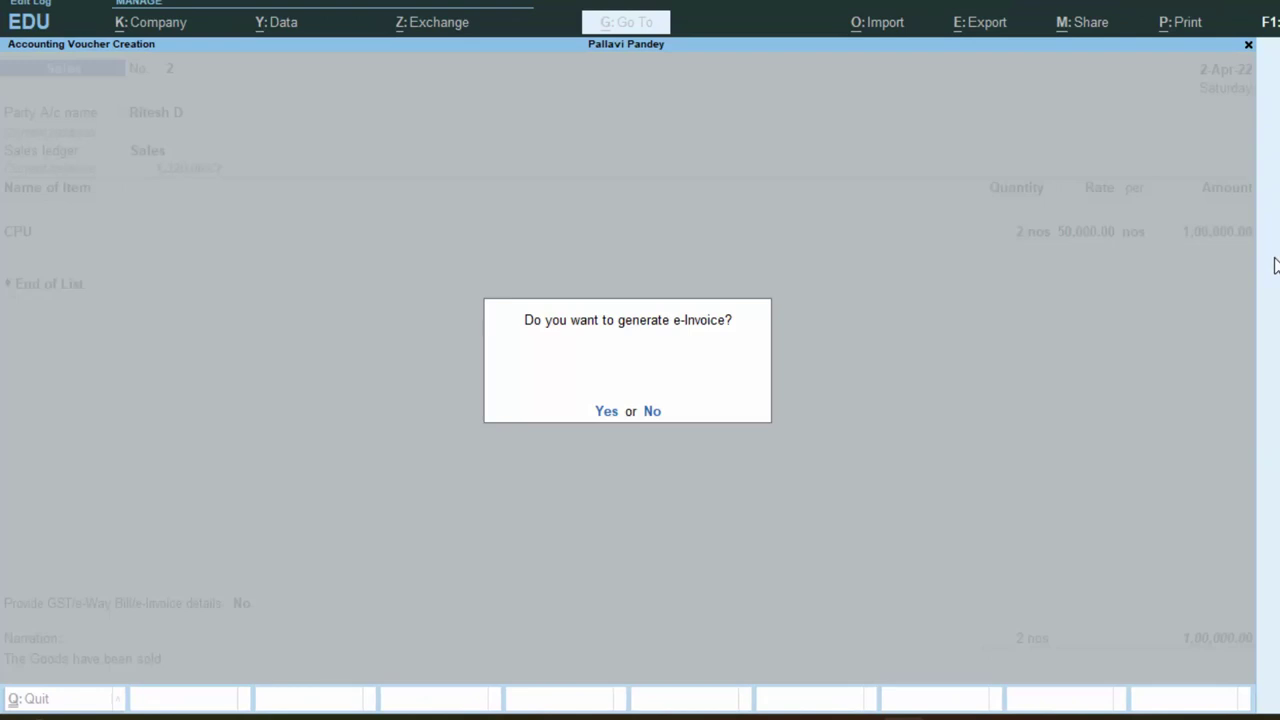
key(Return)
key(Return)
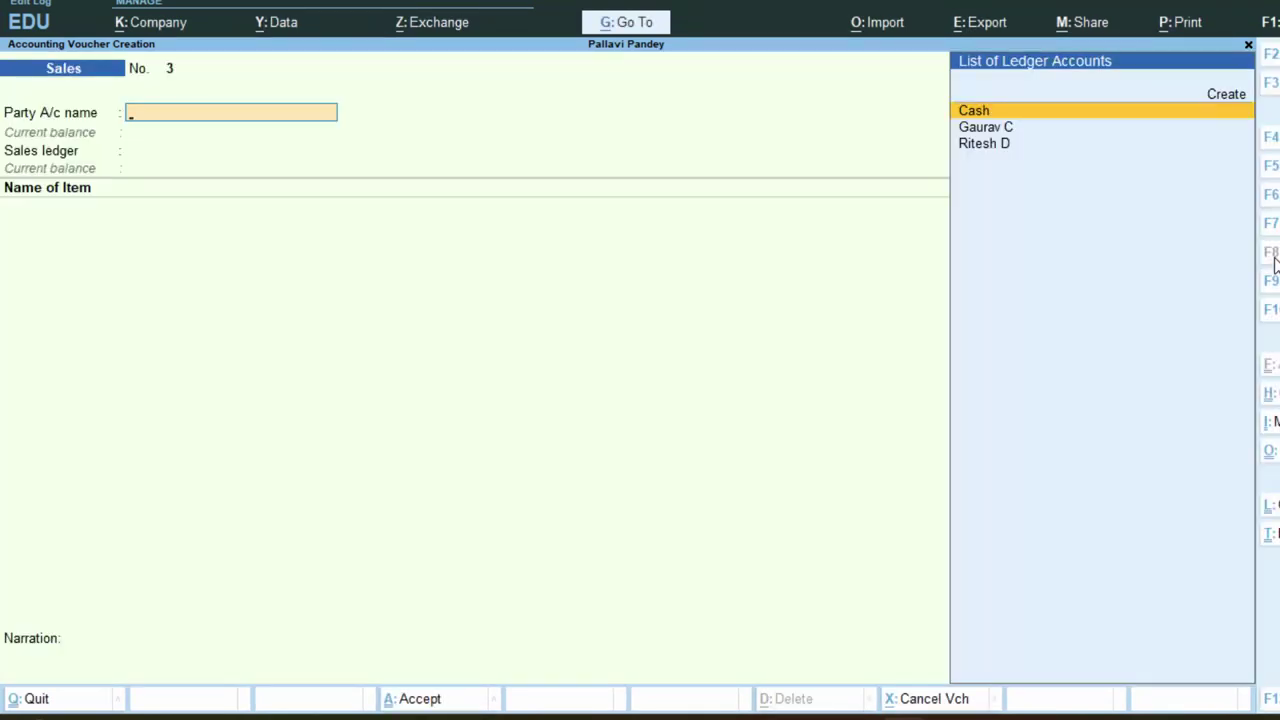
- Quit the blank sales voucher and open the CPU sales voucher dated 2-Apr-22 from the Day Book
key(Escape)
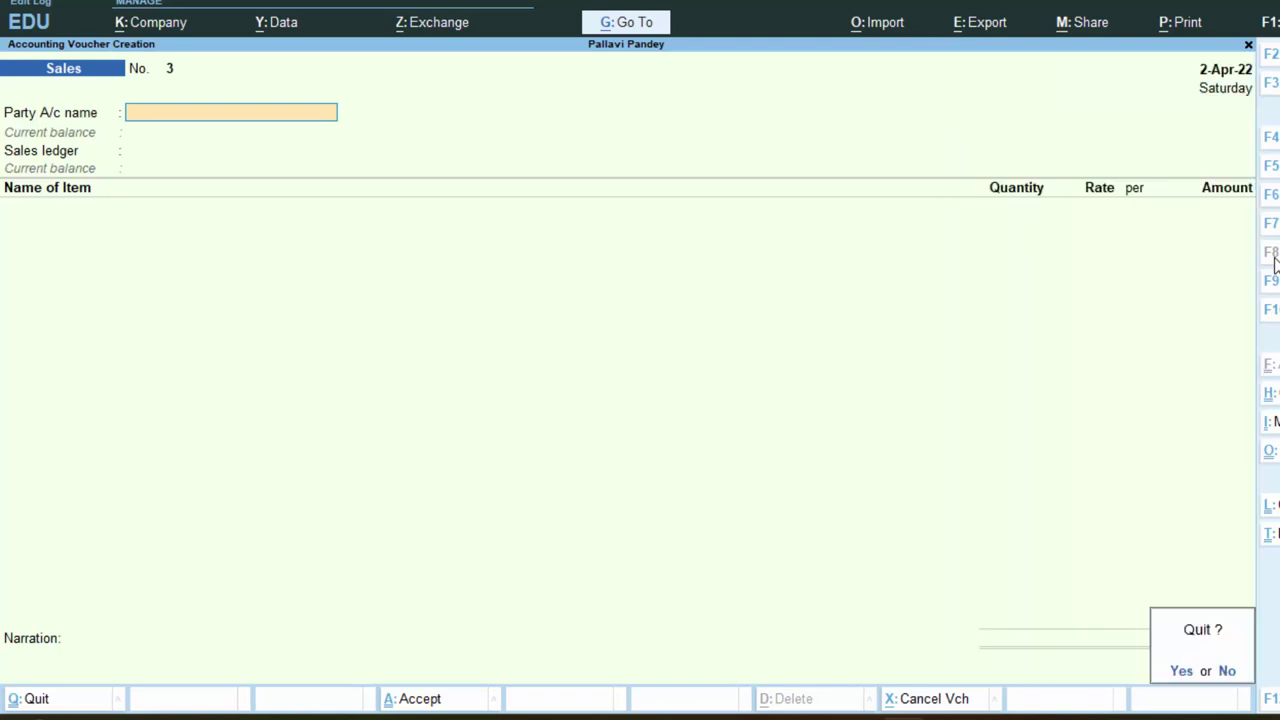
key(Return)
key(k)
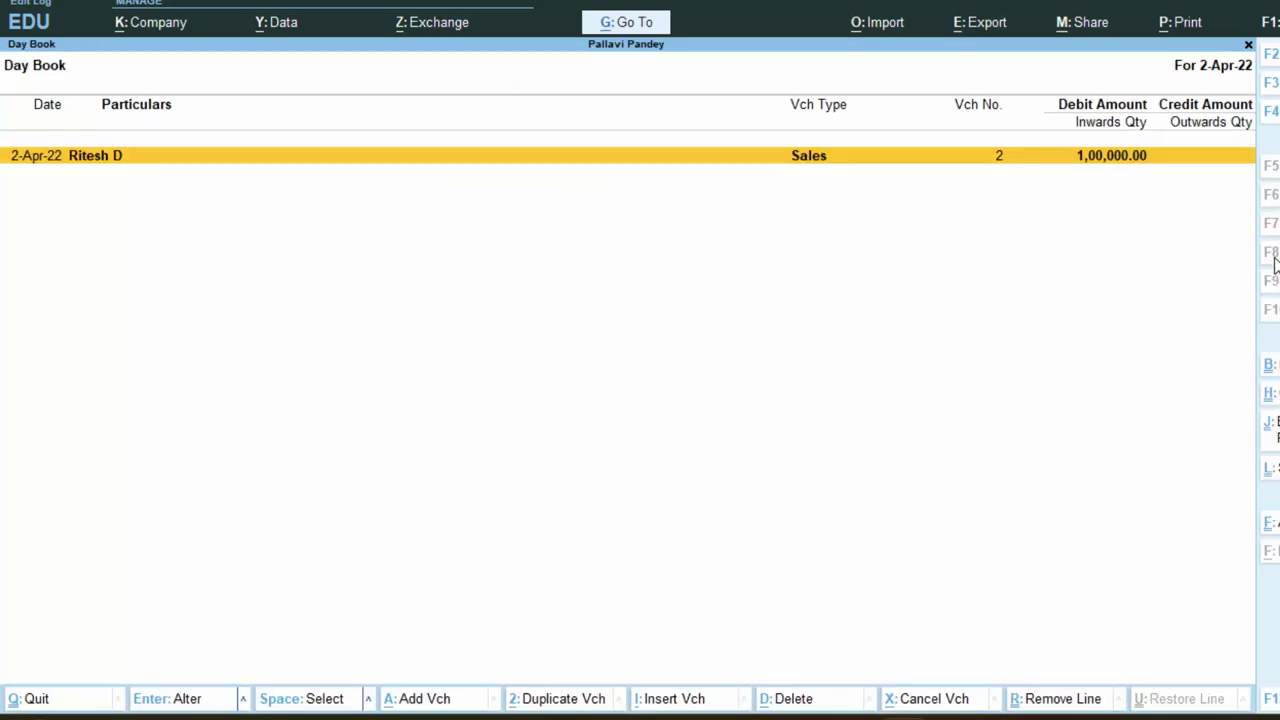
key(Return)
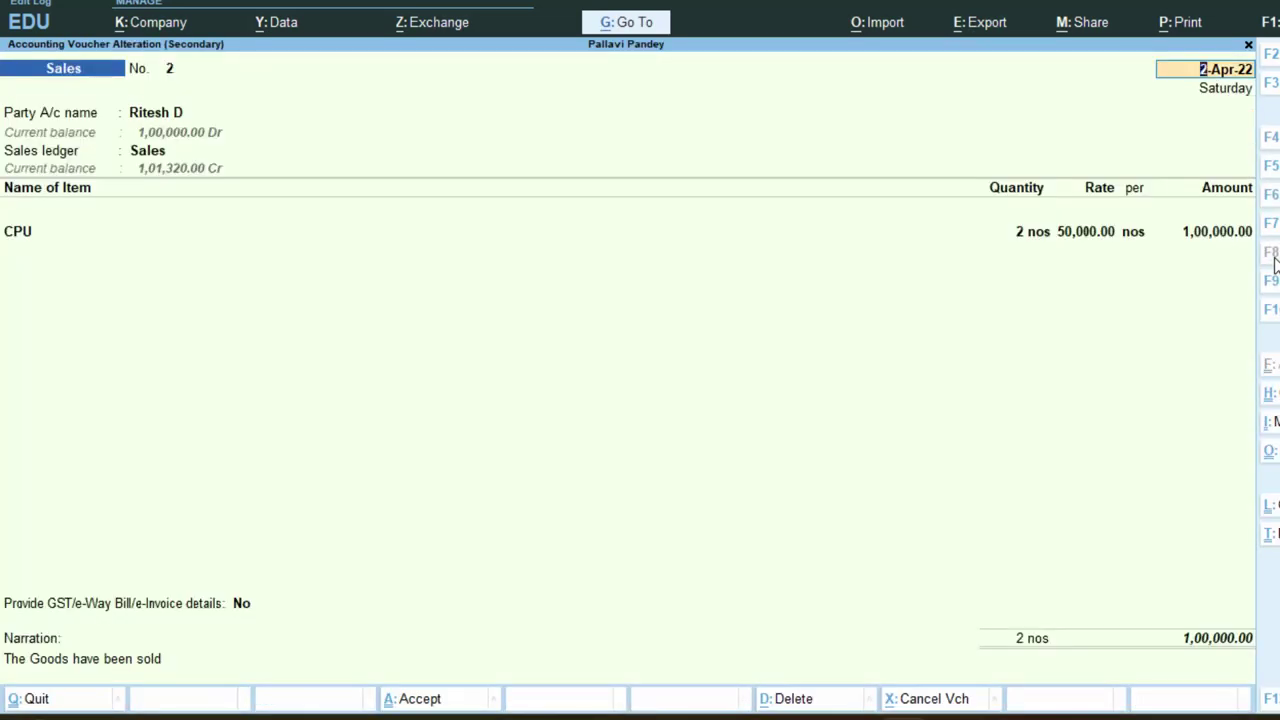
- Preview the printed invoice of the CPU sales voucher and enlarge it for reading
key(alt+p)
key(Return)
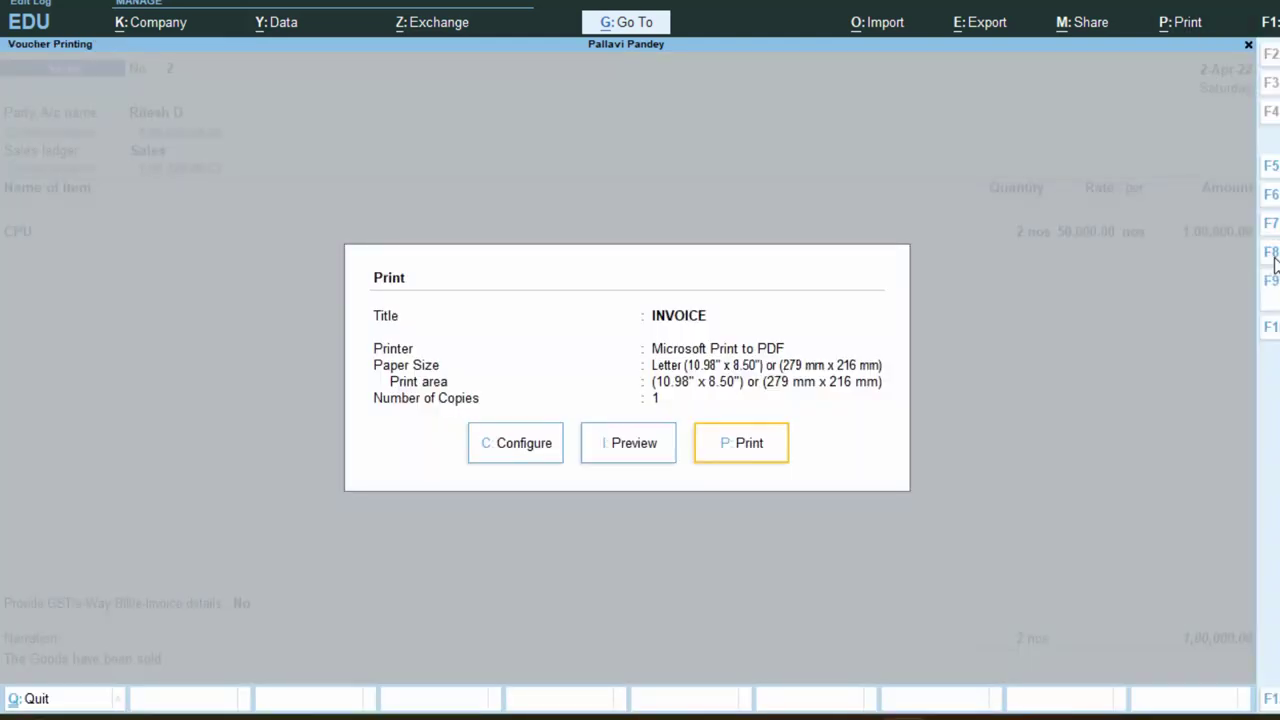
key(i)
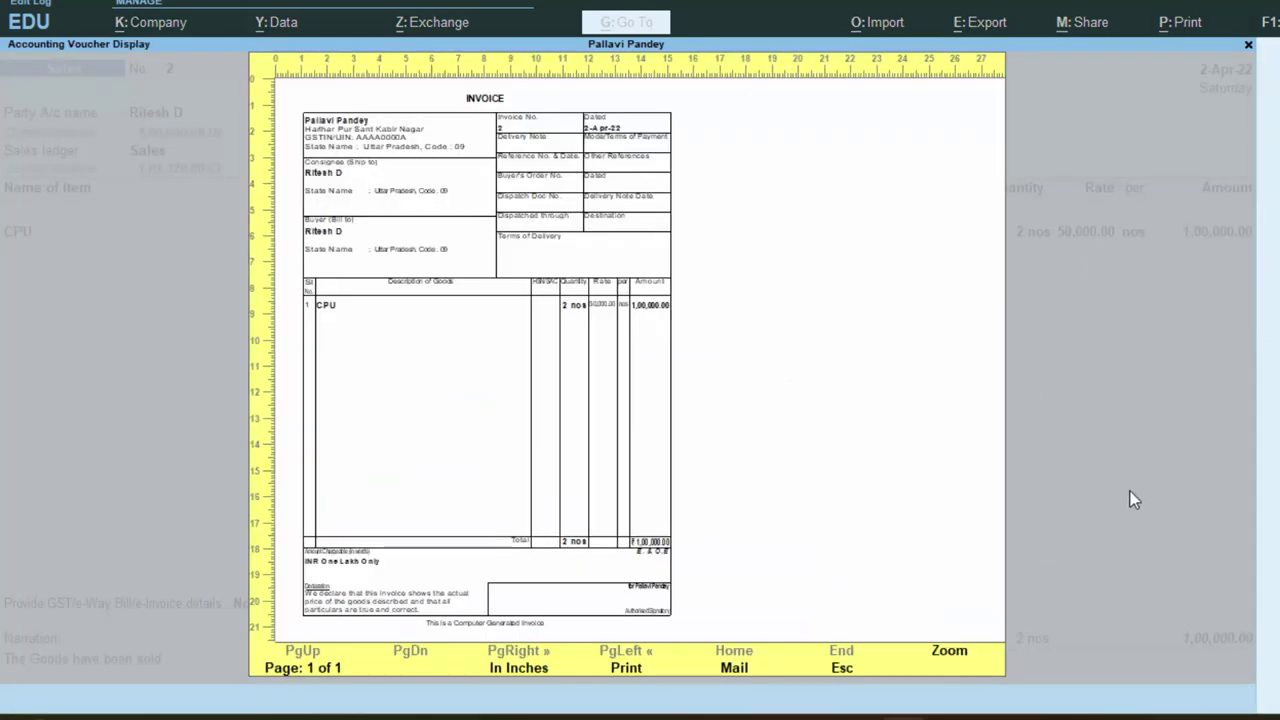
click(941, 658)
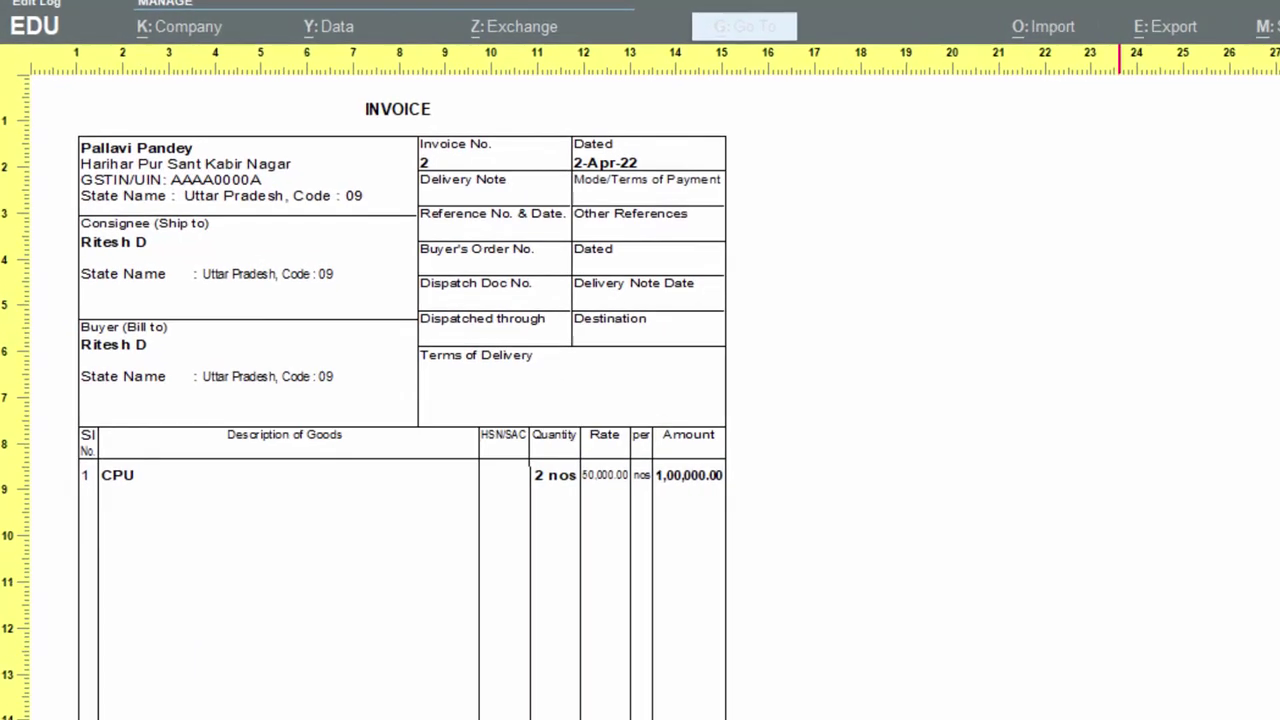